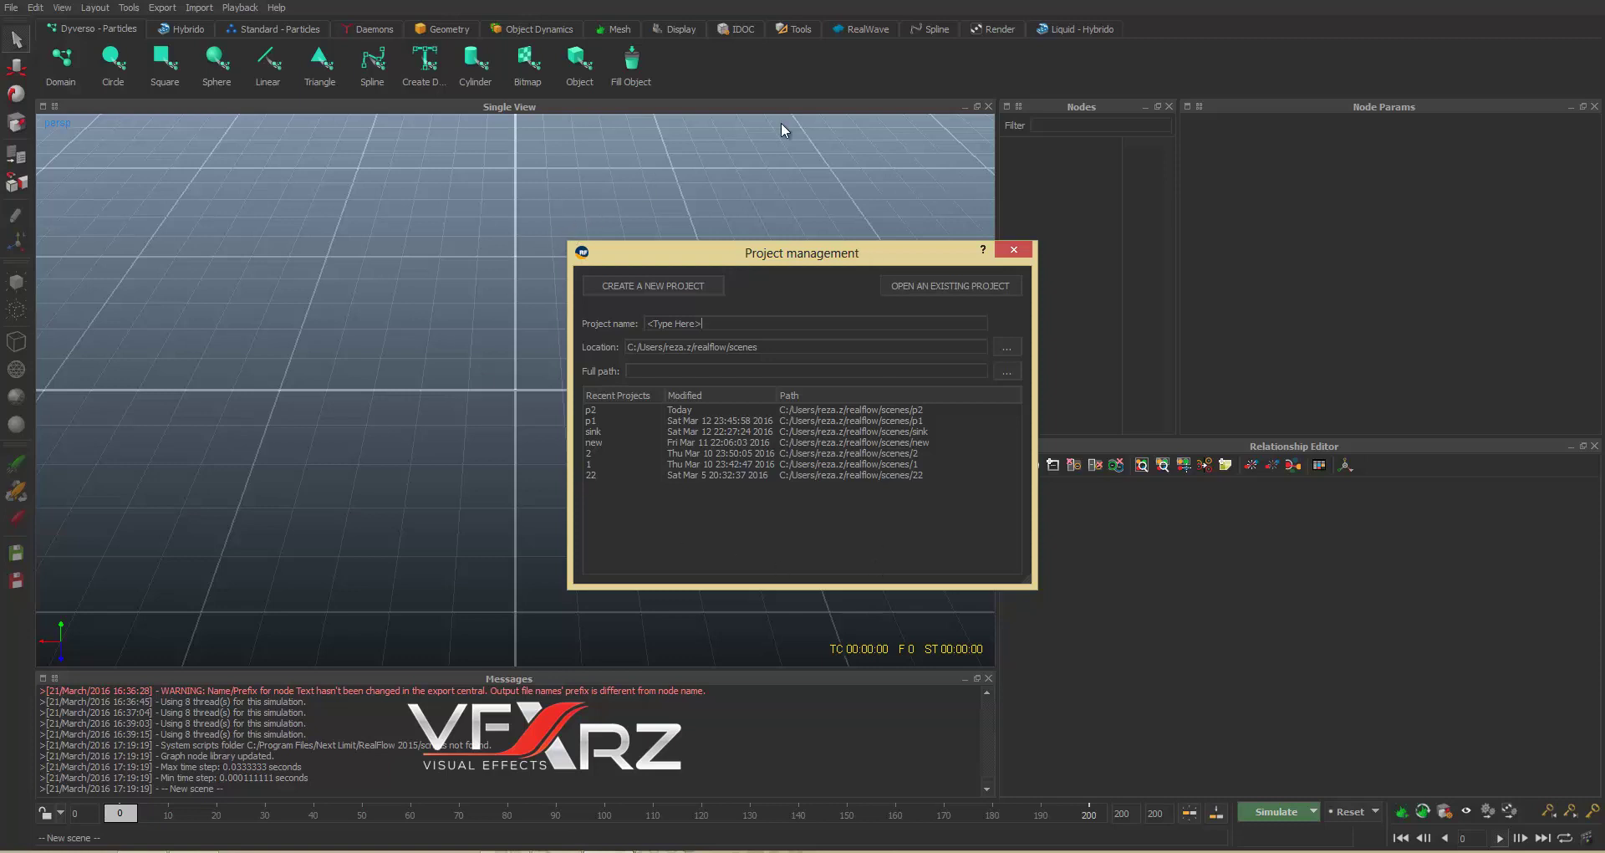
Step: Move the Project management window aside and replace the placeholder project name with 'test'
{"action": "left_click_drag", "start_coordinate": [770, 243], "coordinate": [758, 221]}
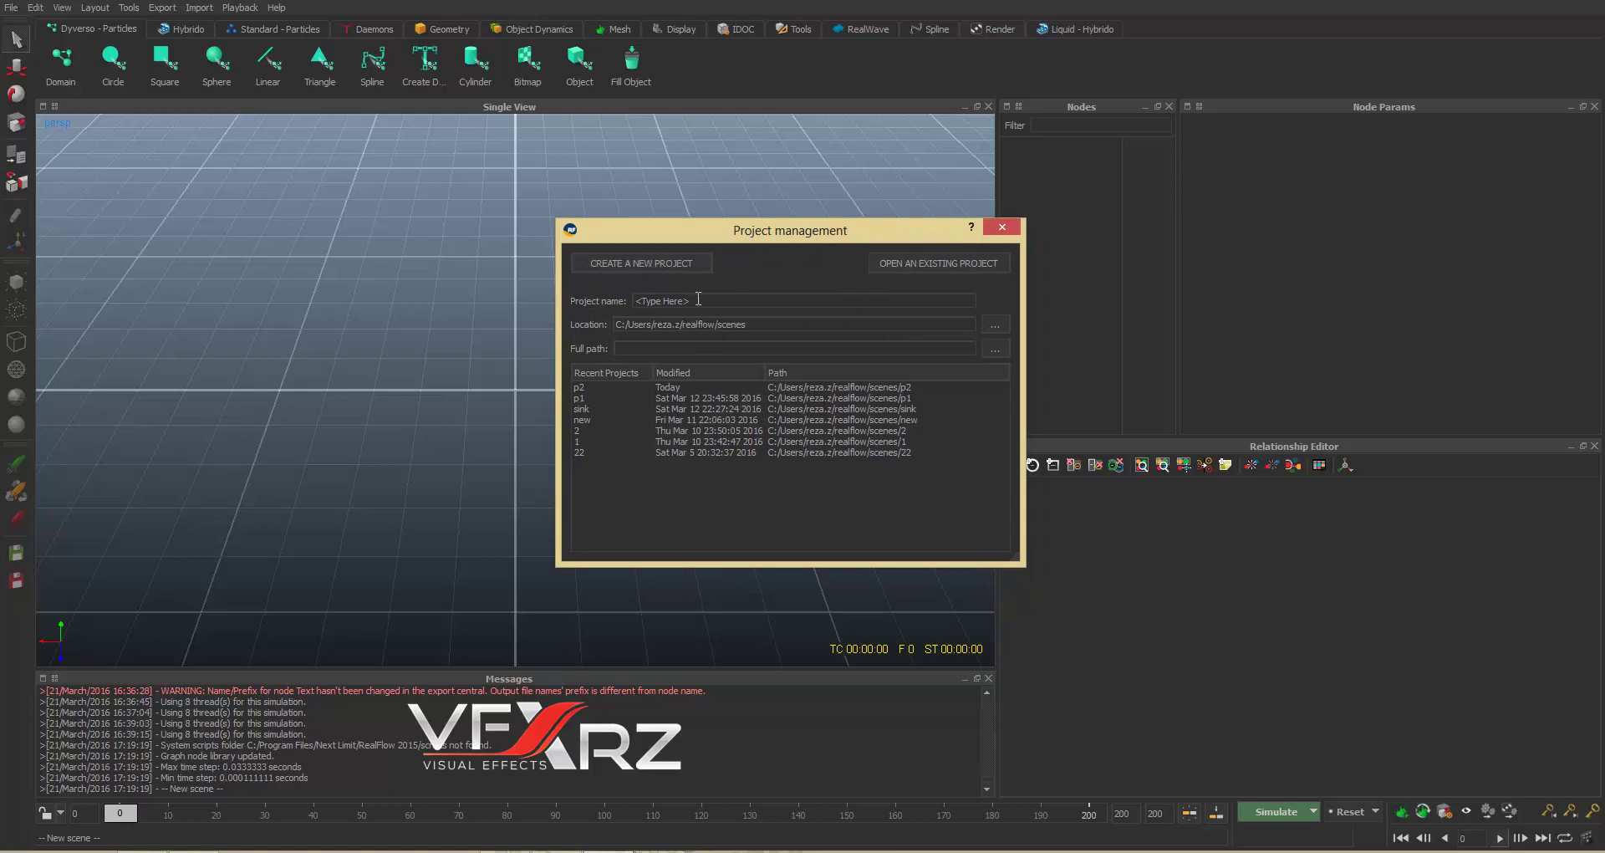
{"action": "left_click_drag", "start_coordinate": [694, 300], "coordinate": [570, 305]}
{"action": "type", "text": "test"}
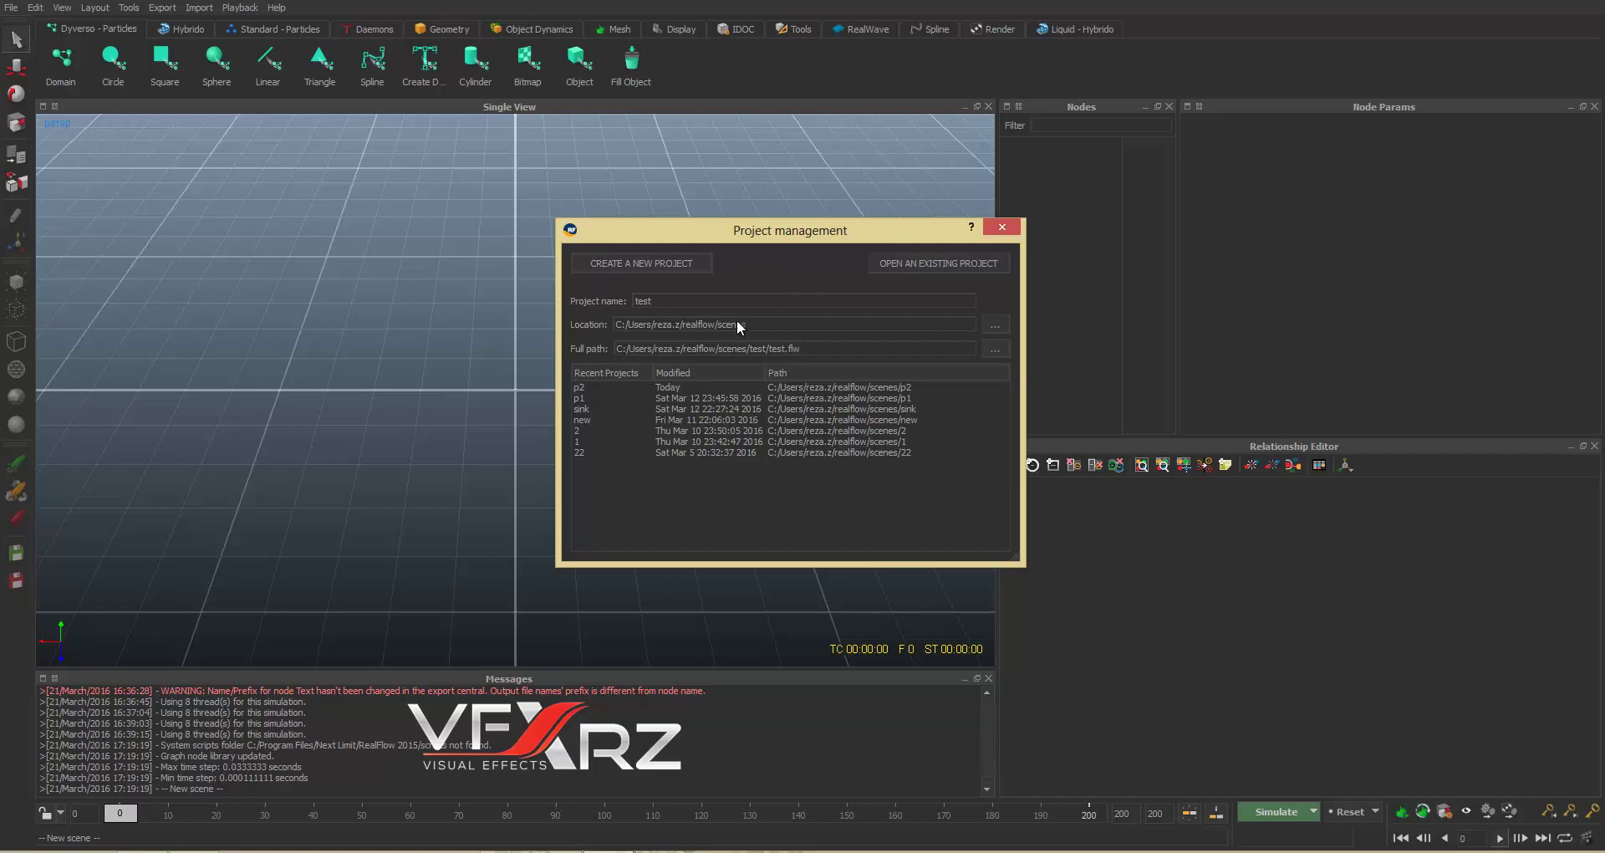
{"action": "left_click_drag", "start_coordinate": [675, 306], "coordinate": [592, 306]}
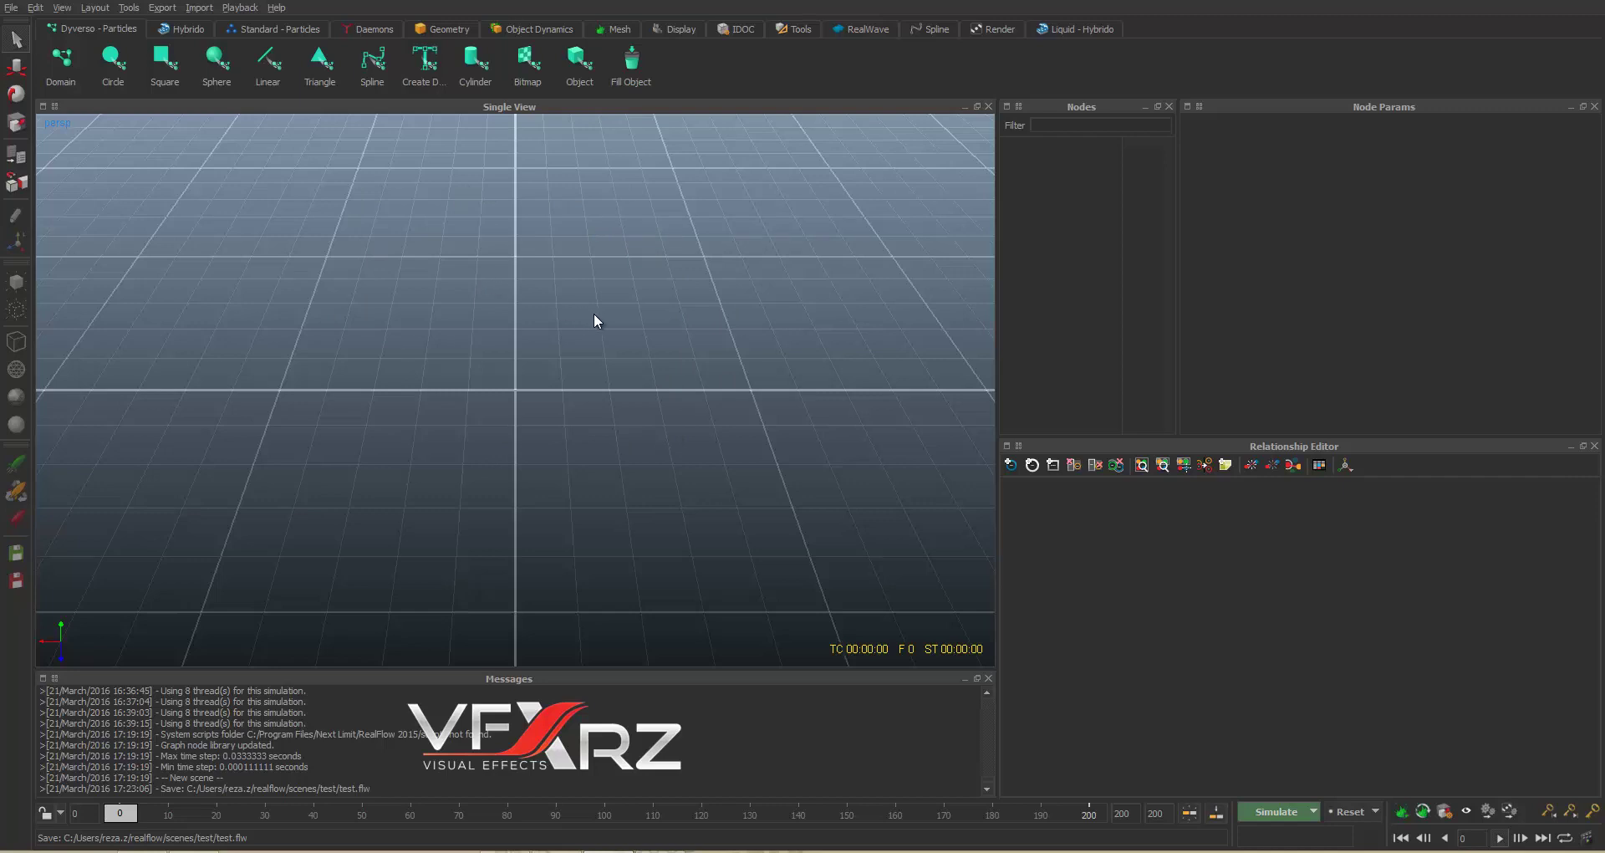
{"action": "left_click_drag", "start_coordinate": [594, 315], "coordinate": [593, 252], "text": "alt"}
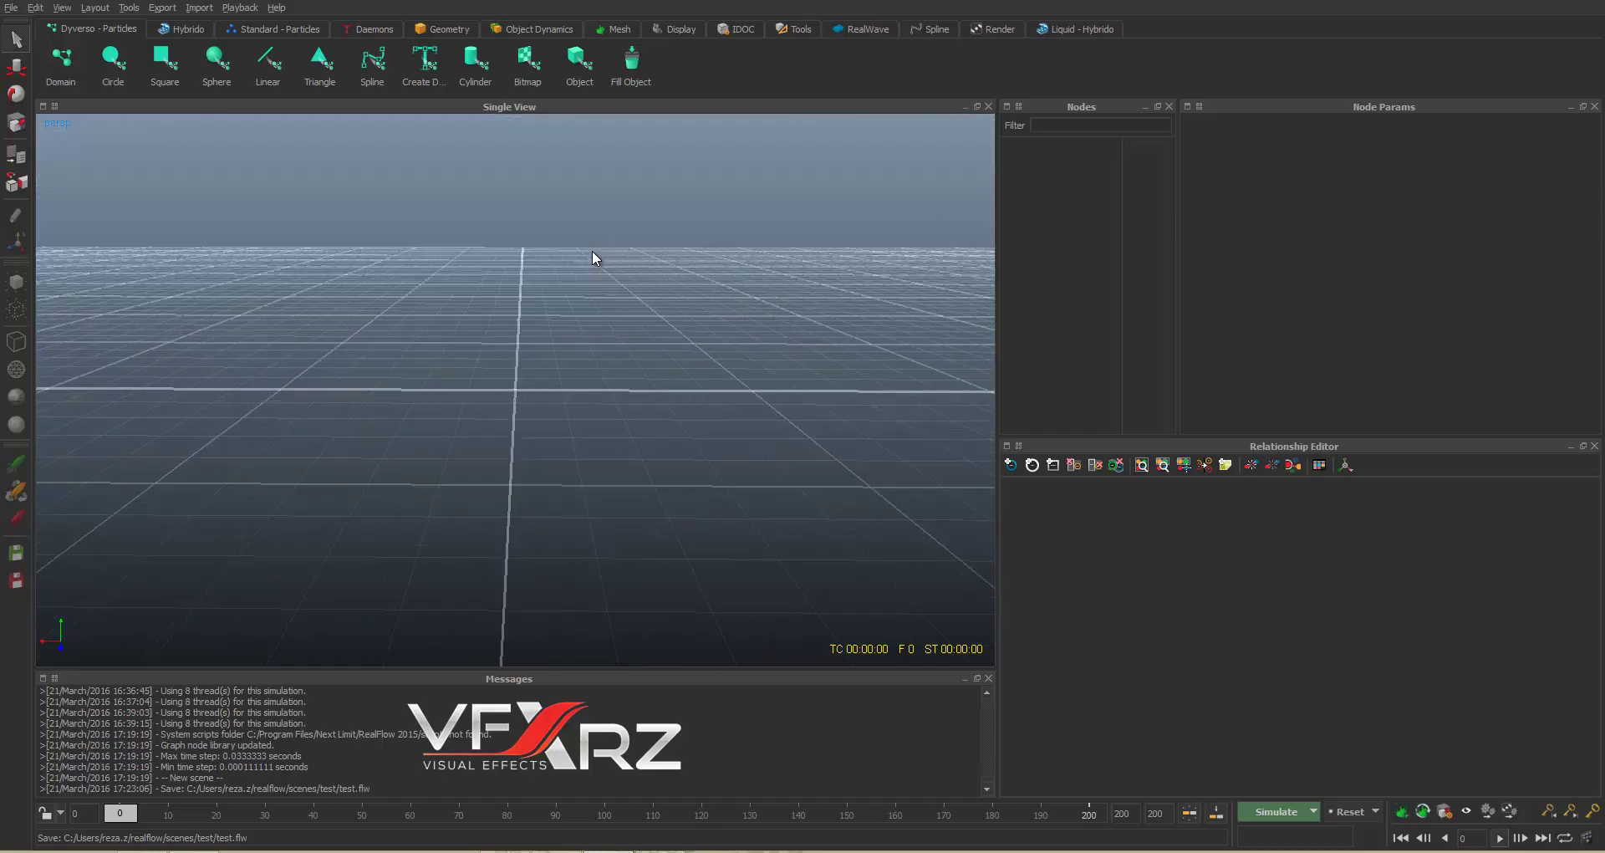
{"action": "left_click_drag", "start_coordinate": [592, 249], "coordinate": [674, 77], "text": "alt"}
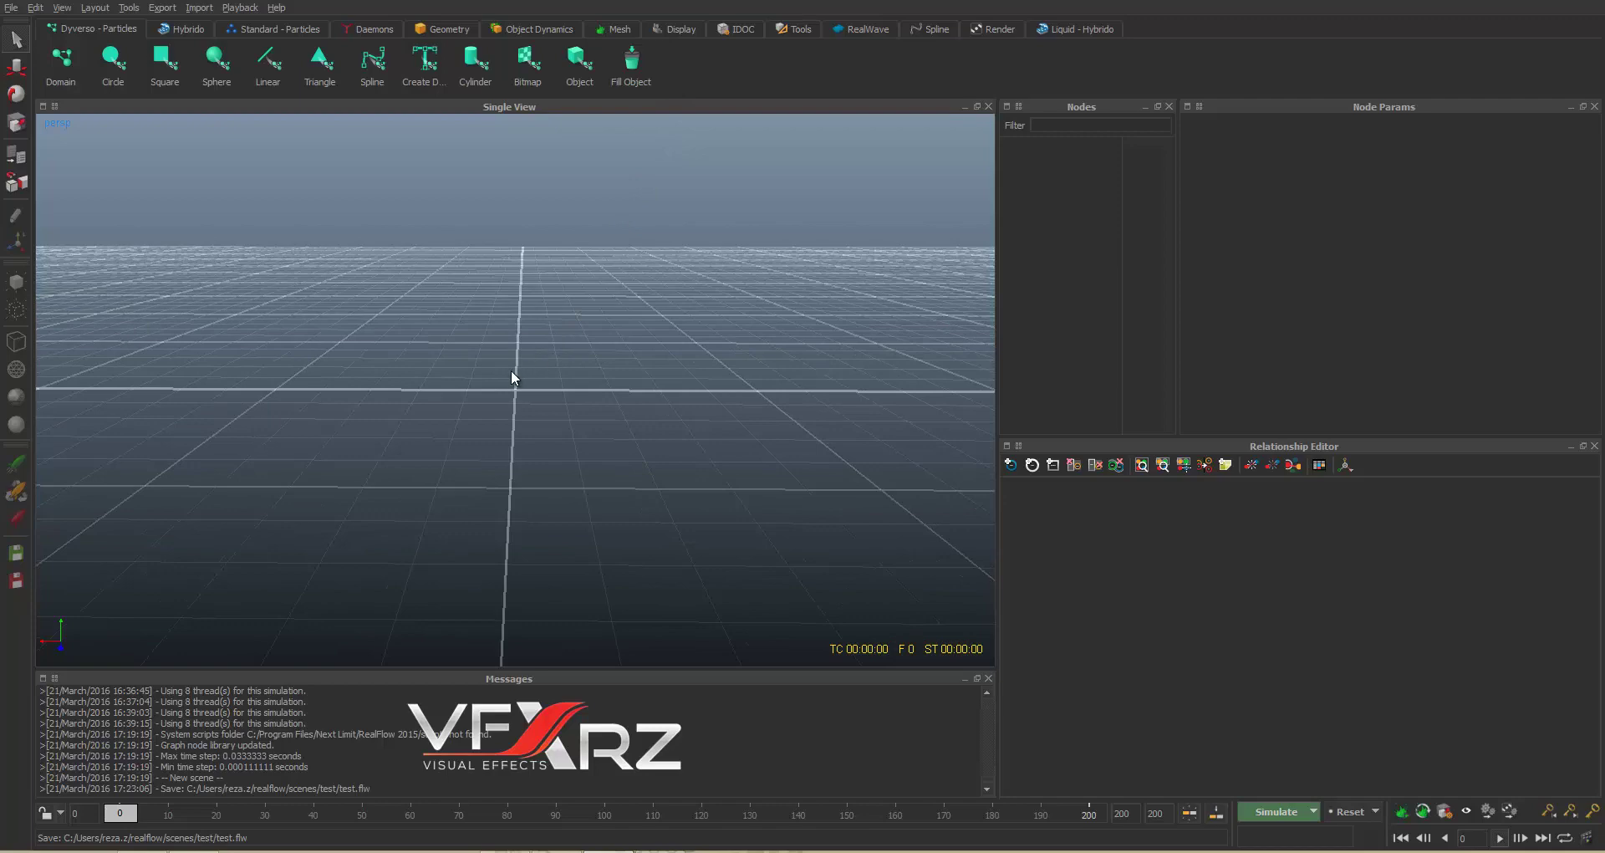
{"action": "mouse_move", "coordinate": [510, 355]}
{"action": "left_mouse_down", "text": "alt"}
{"action": "mouse_move", "coordinate": [543, 321]}
{"action": "mouse_move", "coordinate": [258, 258]}
{"action": "mouse_move", "coordinate": [752, 301]}
{"action": "mouse_move", "coordinate": [480, 423]}
{"action": "mouse_move", "coordinate": [536, 140]}
{"action": "mouse_move", "coordinate": [530, 423]}
{"action": "mouse_move", "coordinate": [369, 412]}
{"action": "mouse_move", "coordinate": [715, 291]}
{"action": "mouse_move", "coordinate": [652, 154]}
{"action": "mouse_move", "coordinate": [505, 161]}
{"action": "mouse_move", "coordinate": [512, 405]}
{"action": "mouse_move", "coordinate": [655, 324]}
{"action": "mouse_move", "coordinate": [468, 451]}
{"action": "mouse_move", "coordinate": [392, 392]}
{"action": "mouse_move", "coordinate": [548, 274]}
{"action": "mouse_move", "coordinate": [515, 236]}
{"action": "mouse_move", "coordinate": [517, 341]}
{"action": "left_mouse_up", "text": "alt"}
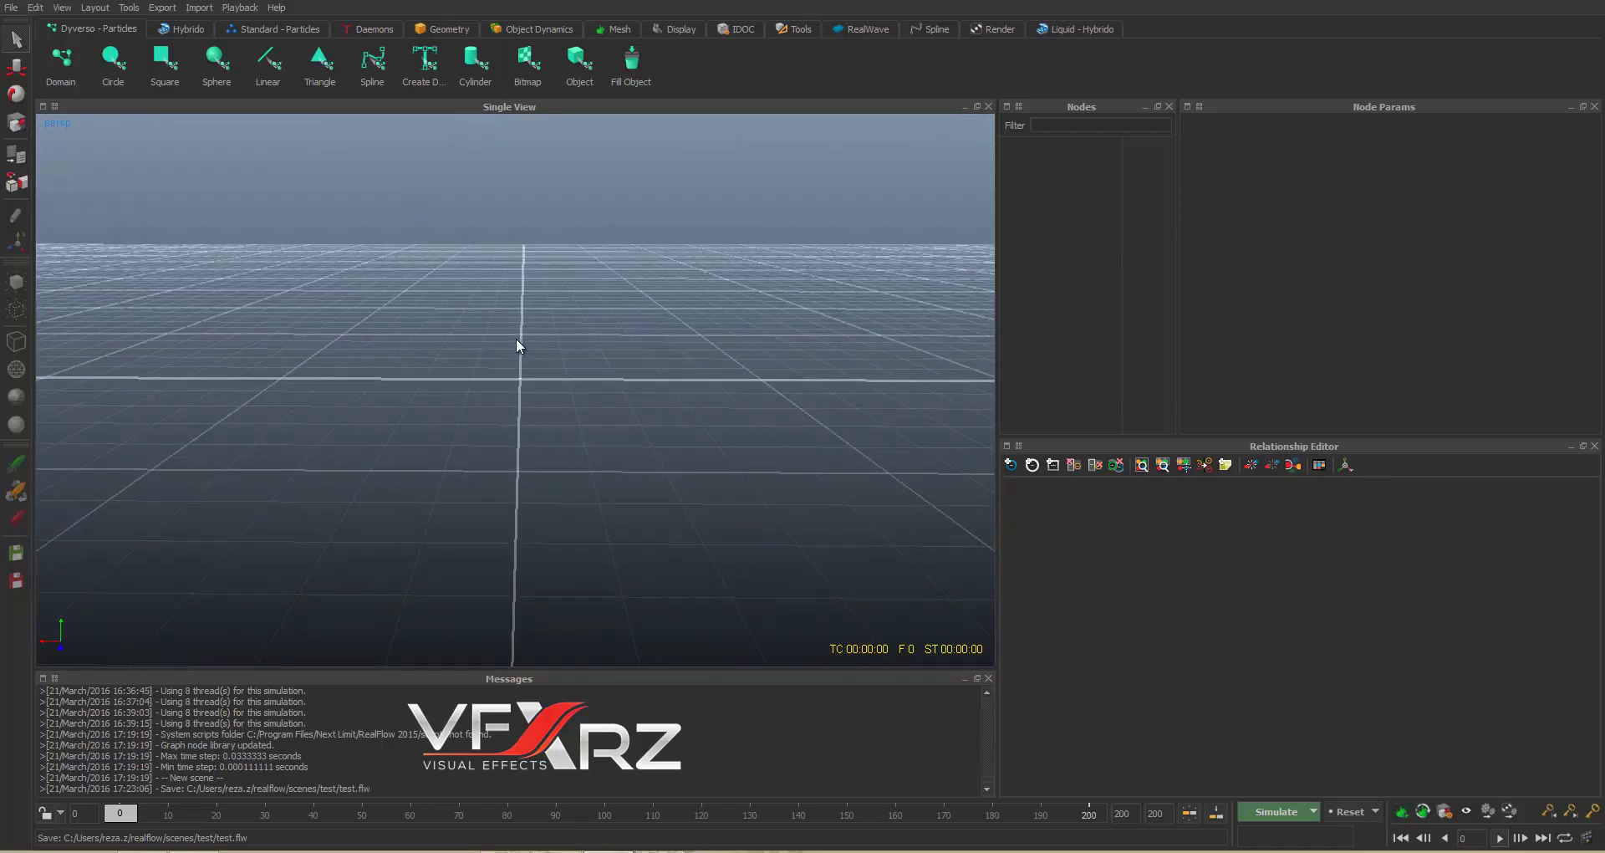
{"action": "left_click_drag", "start_coordinate": [517, 335], "coordinate": [505, 302], "text": "alt"}
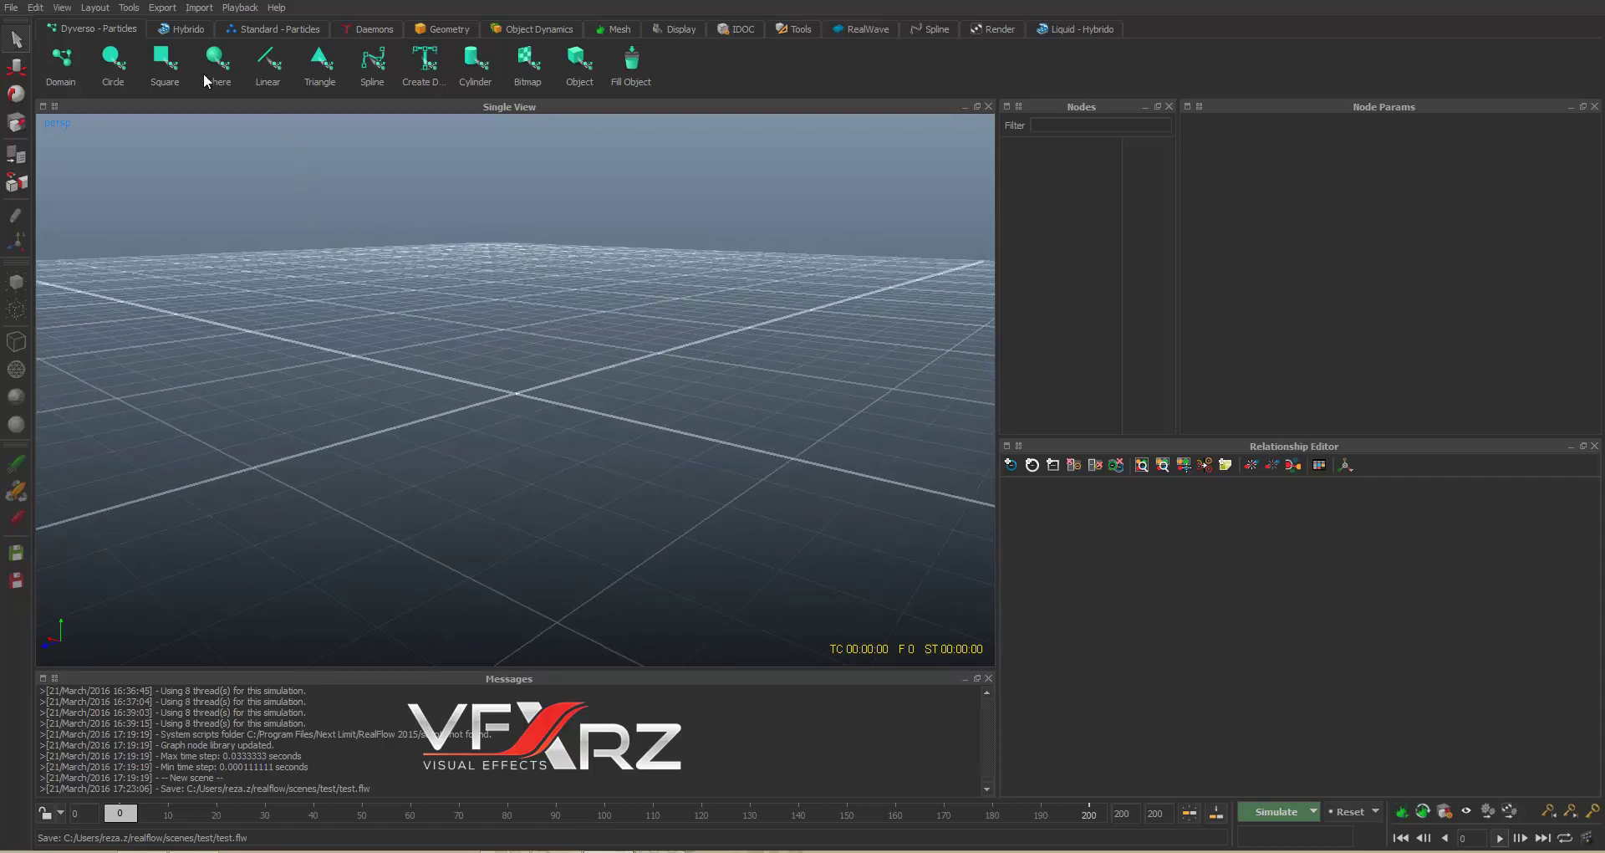
Step: Browse the Dyverso, RealWave, Spline, Render, Daemons and Hybrido shelf tabs, finishing on Geometry
{"action": "mouse_move", "coordinate": [366, 20]}
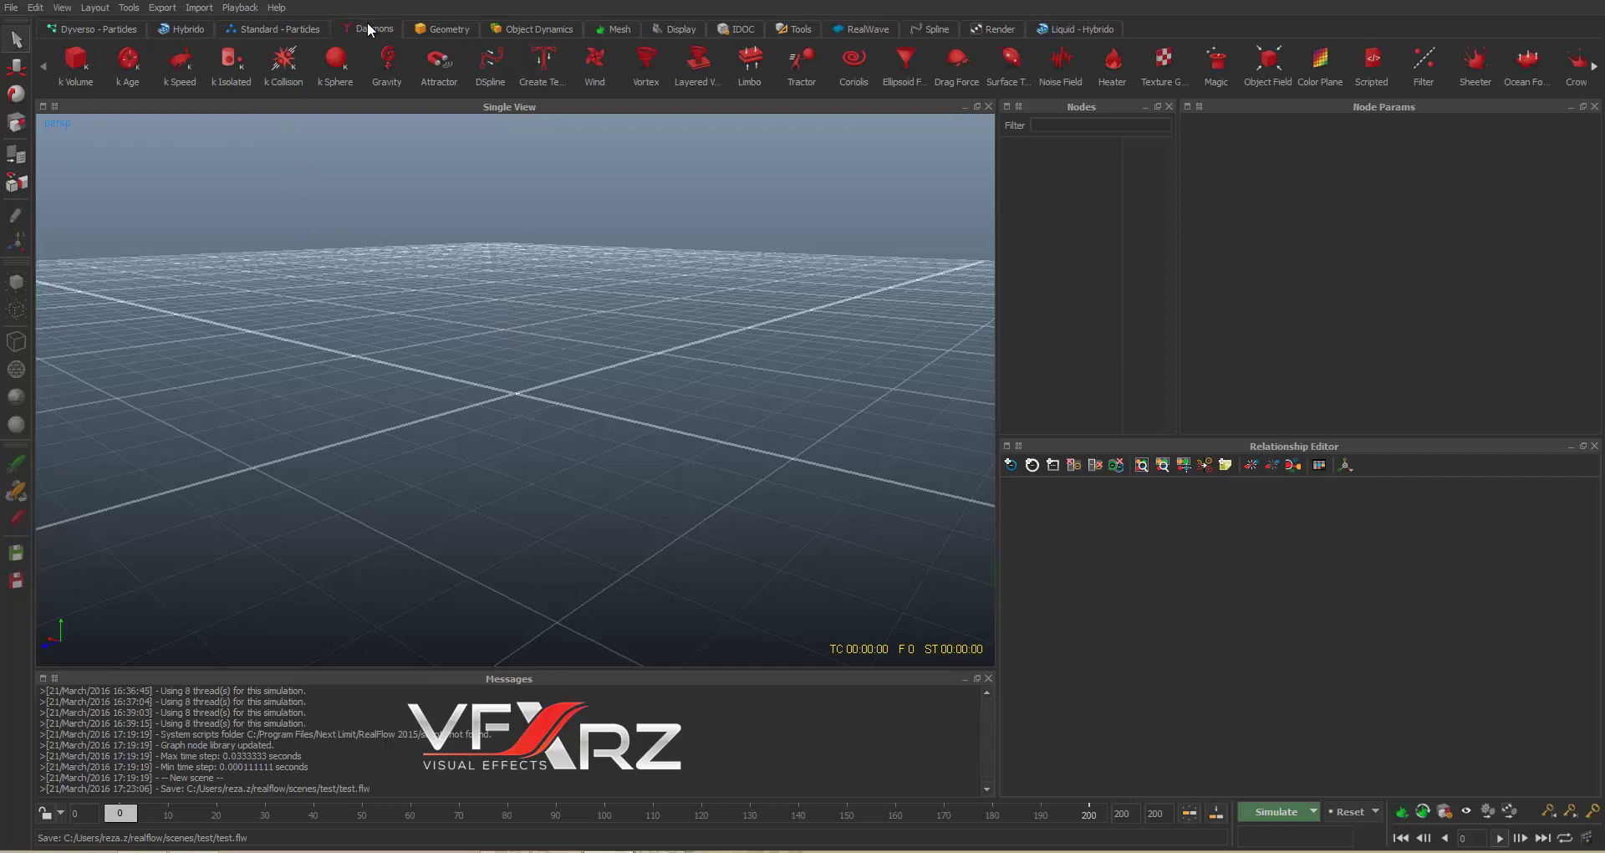
{"action": "left_click", "coordinate": [112, 30]}
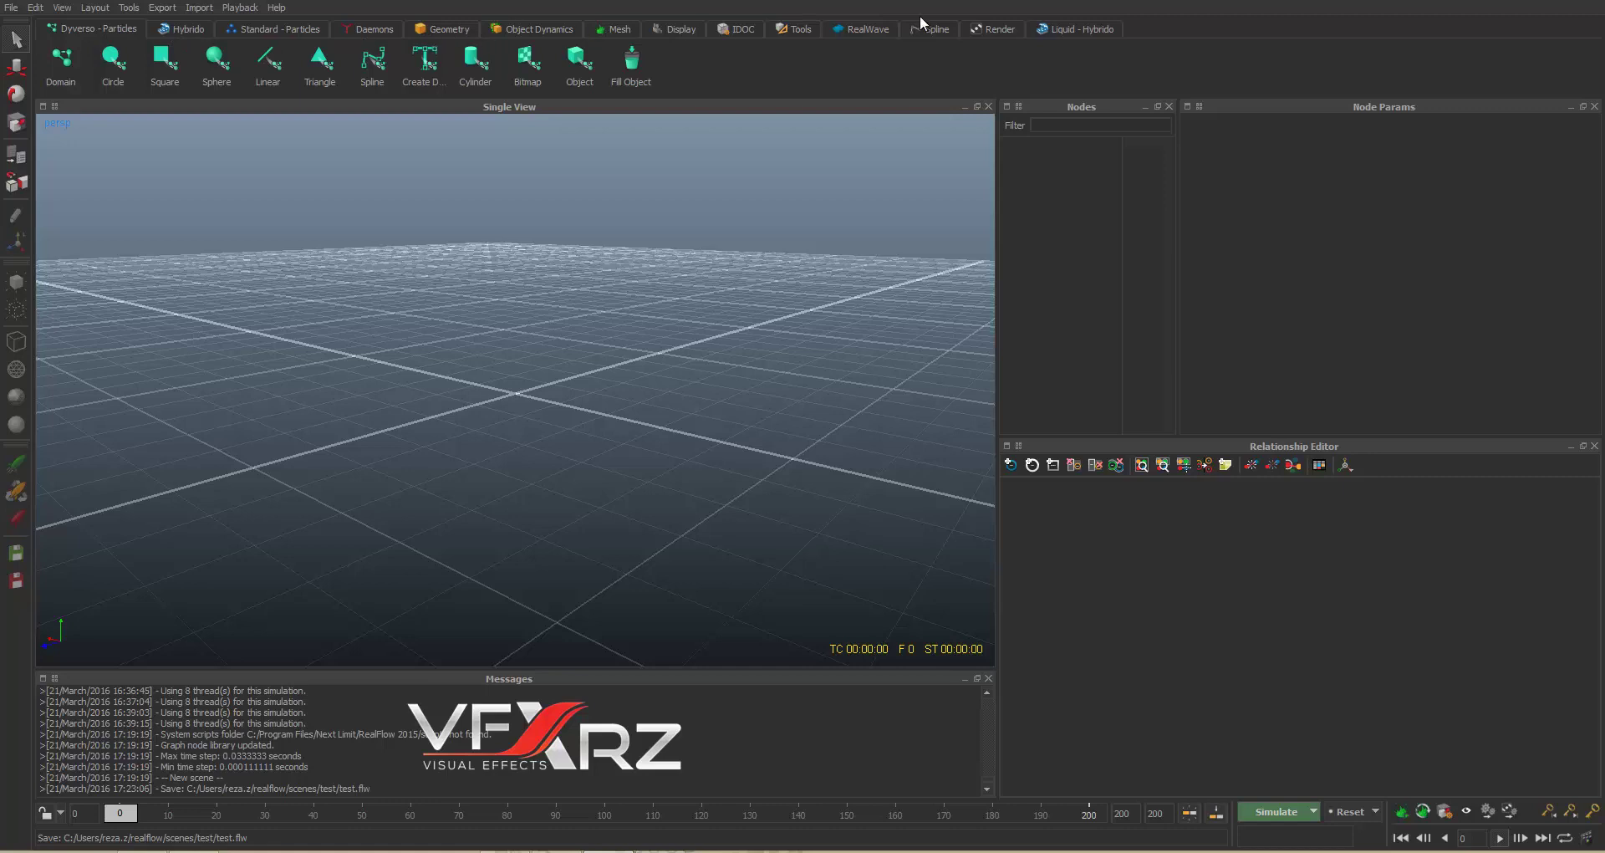
{"action": "left_click", "coordinate": [861, 29]}
{"action": "left_click", "coordinate": [932, 29]}
{"action": "left_click", "coordinate": [993, 29]}
{"action": "left_click", "coordinate": [1078, 29]}
{"action": "left_click", "coordinate": [677, 29]}
{"action": "left_click", "coordinate": [443, 30]}
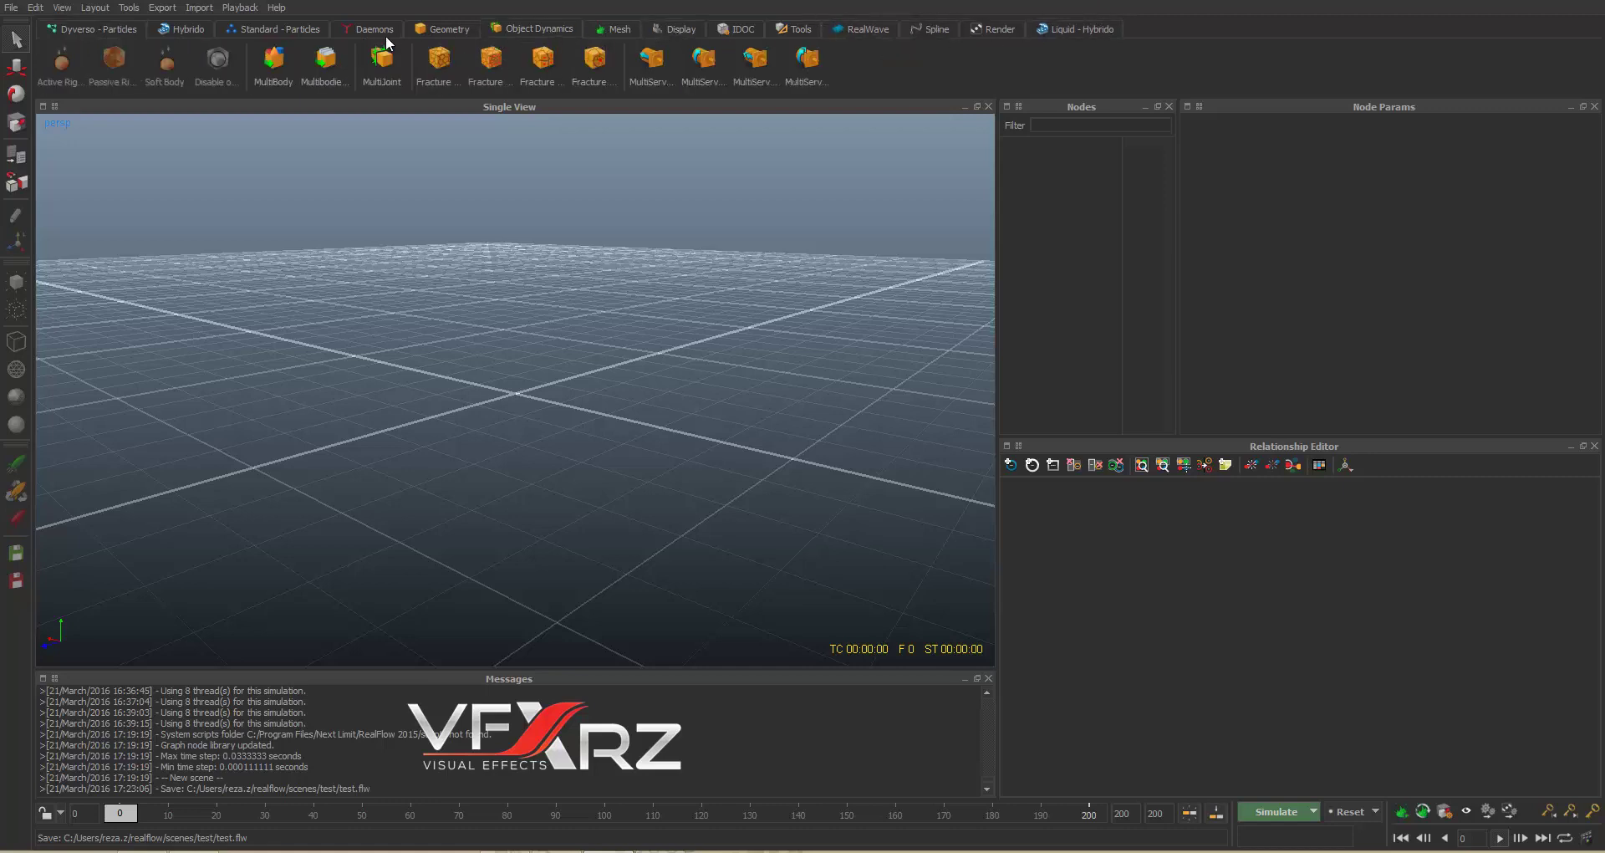
{"action": "left_click", "coordinate": [369, 29]}
{"action": "left_click", "coordinate": [157, 32]}
{"action": "left_click", "coordinate": [113, 30]}
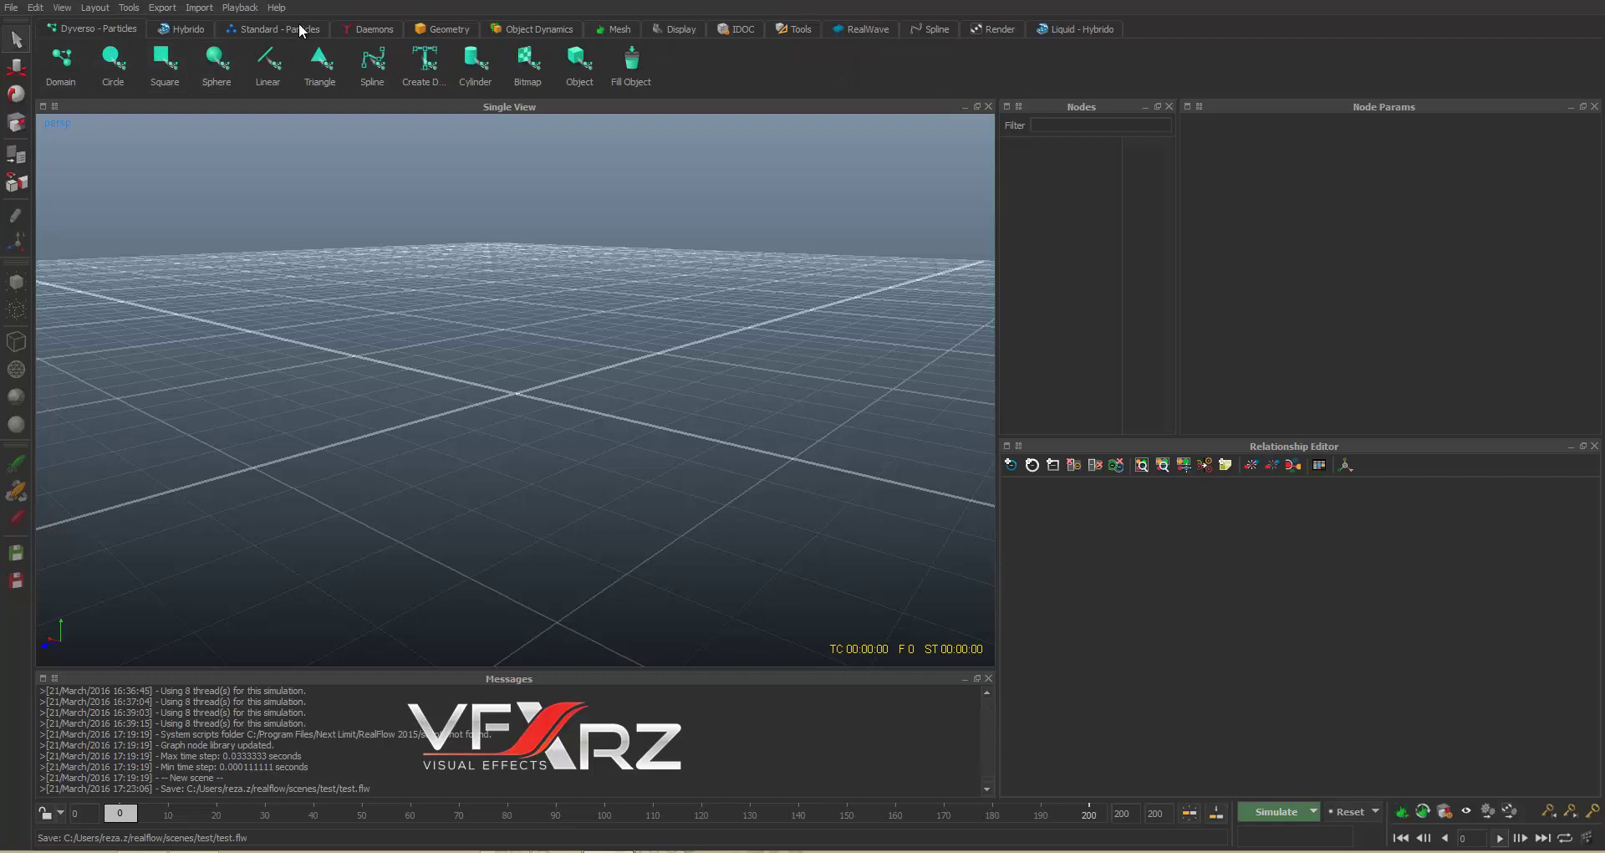
{"action": "left_click", "coordinate": [438, 32]}
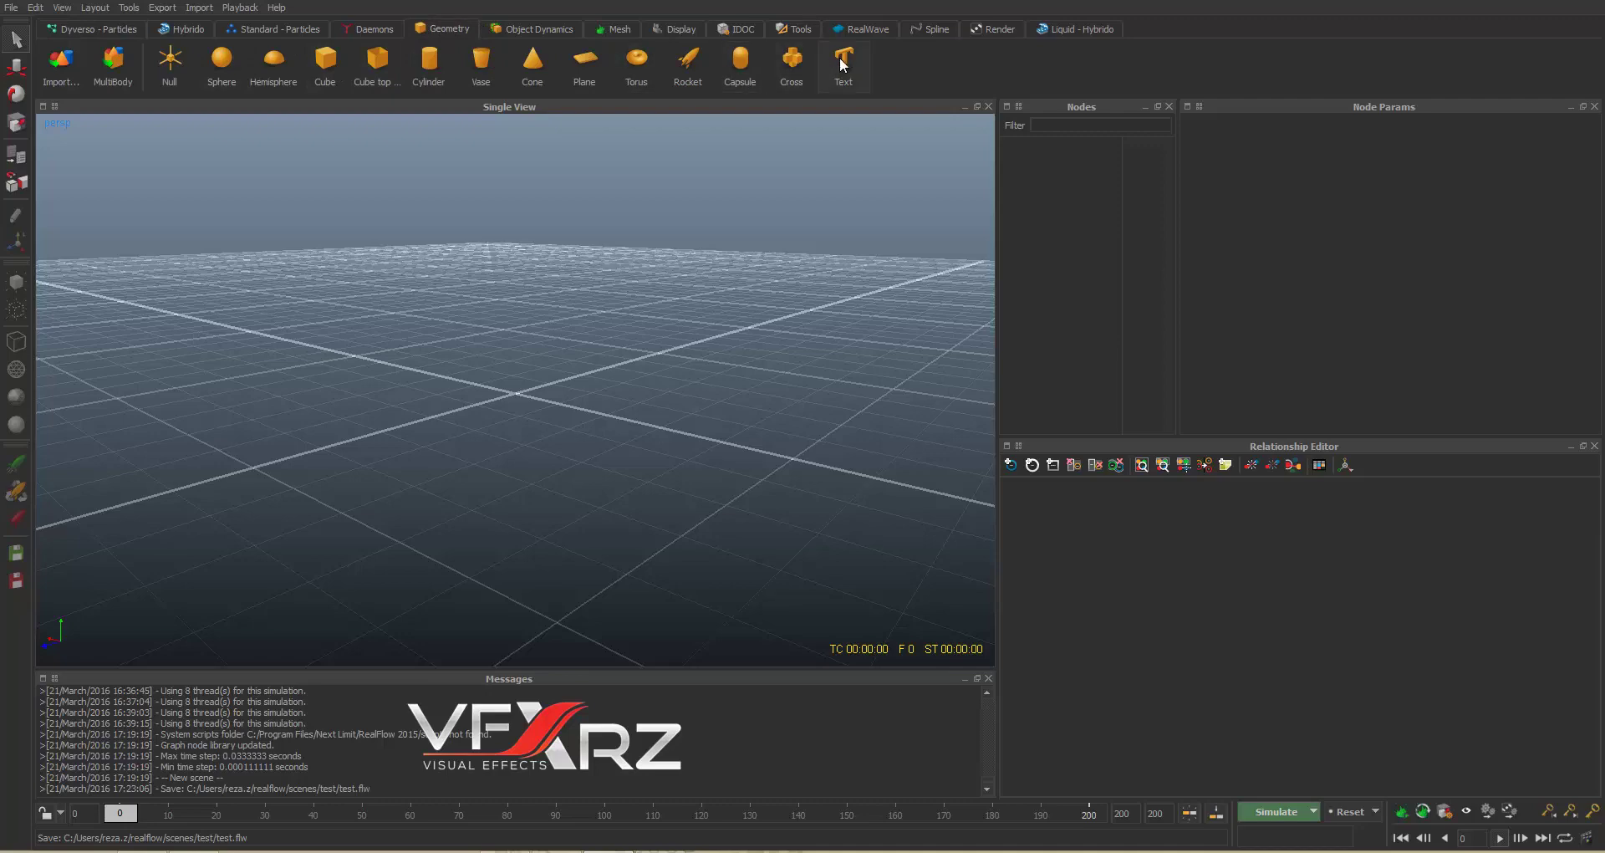
Step: Add a sphere and try its shaded, flat, bounding-box and wireframe display modes, ending on wireframe
{"action": "left_click", "coordinate": [209, 63]}
{"action": "scroll", "coordinate": [508, 455], "scroll_direction": "up", "scroll_amount": 3}
{"action": "scroll", "coordinate": [565, 457], "scroll_direction": "up", "scroll_amount": 2}
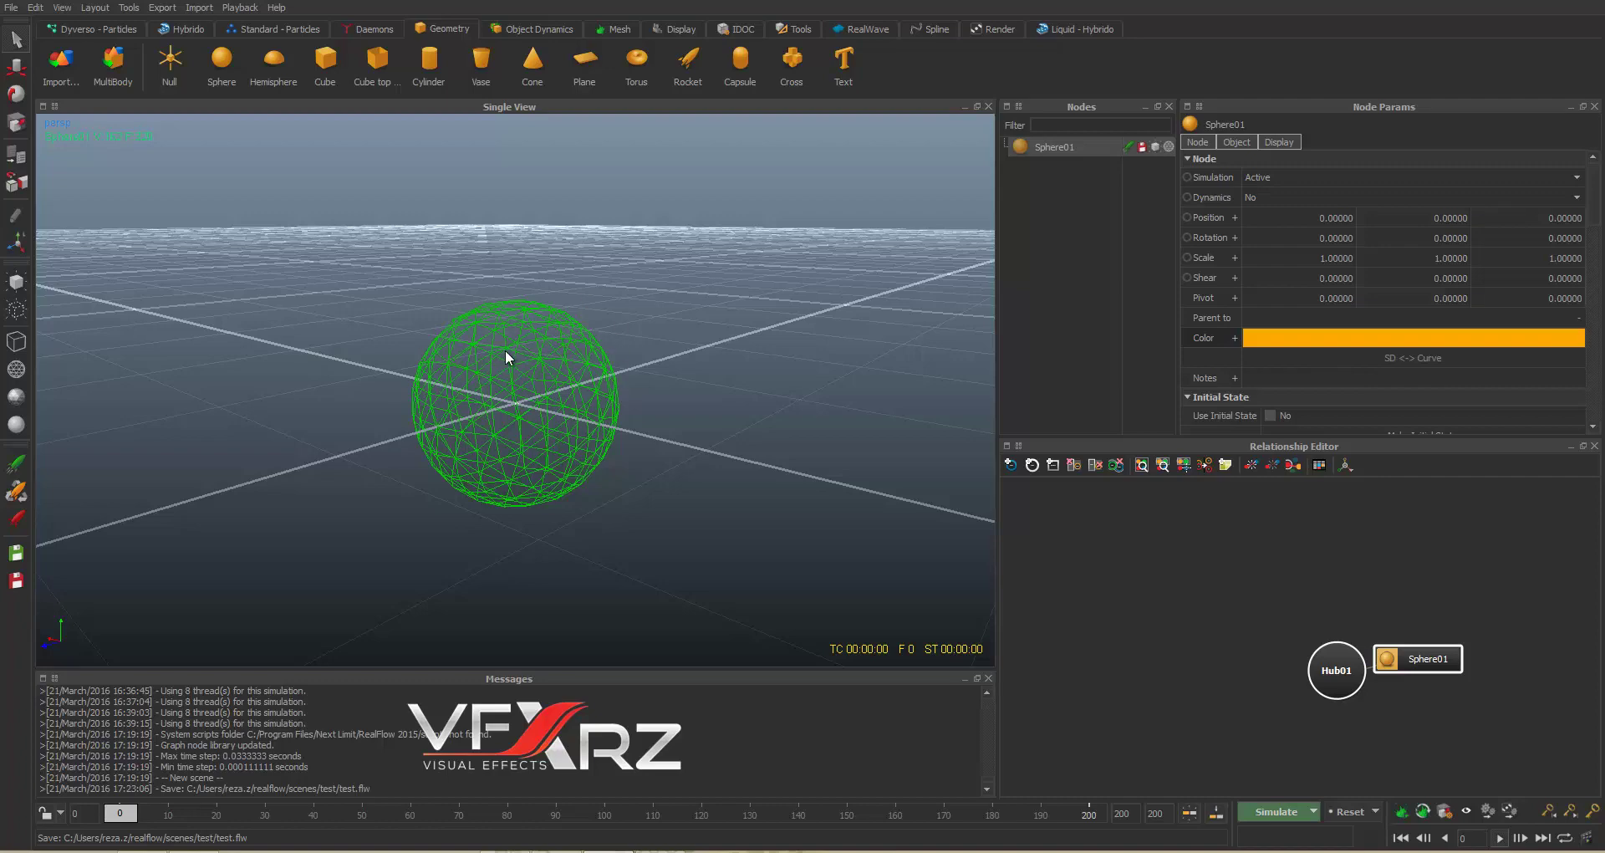
{"action": "mouse_move", "coordinate": [622, 312]}
{"action": "left_mouse_down", "text": "alt"}
{"action": "mouse_move", "coordinate": [657, 292]}
{"action": "mouse_move", "coordinate": [558, 289]}
{"action": "mouse_move", "coordinate": [572, 244]}
{"action": "mouse_move", "coordinate": [601, 333]}
{"action": "left_mouse_up", "text": "alt"}
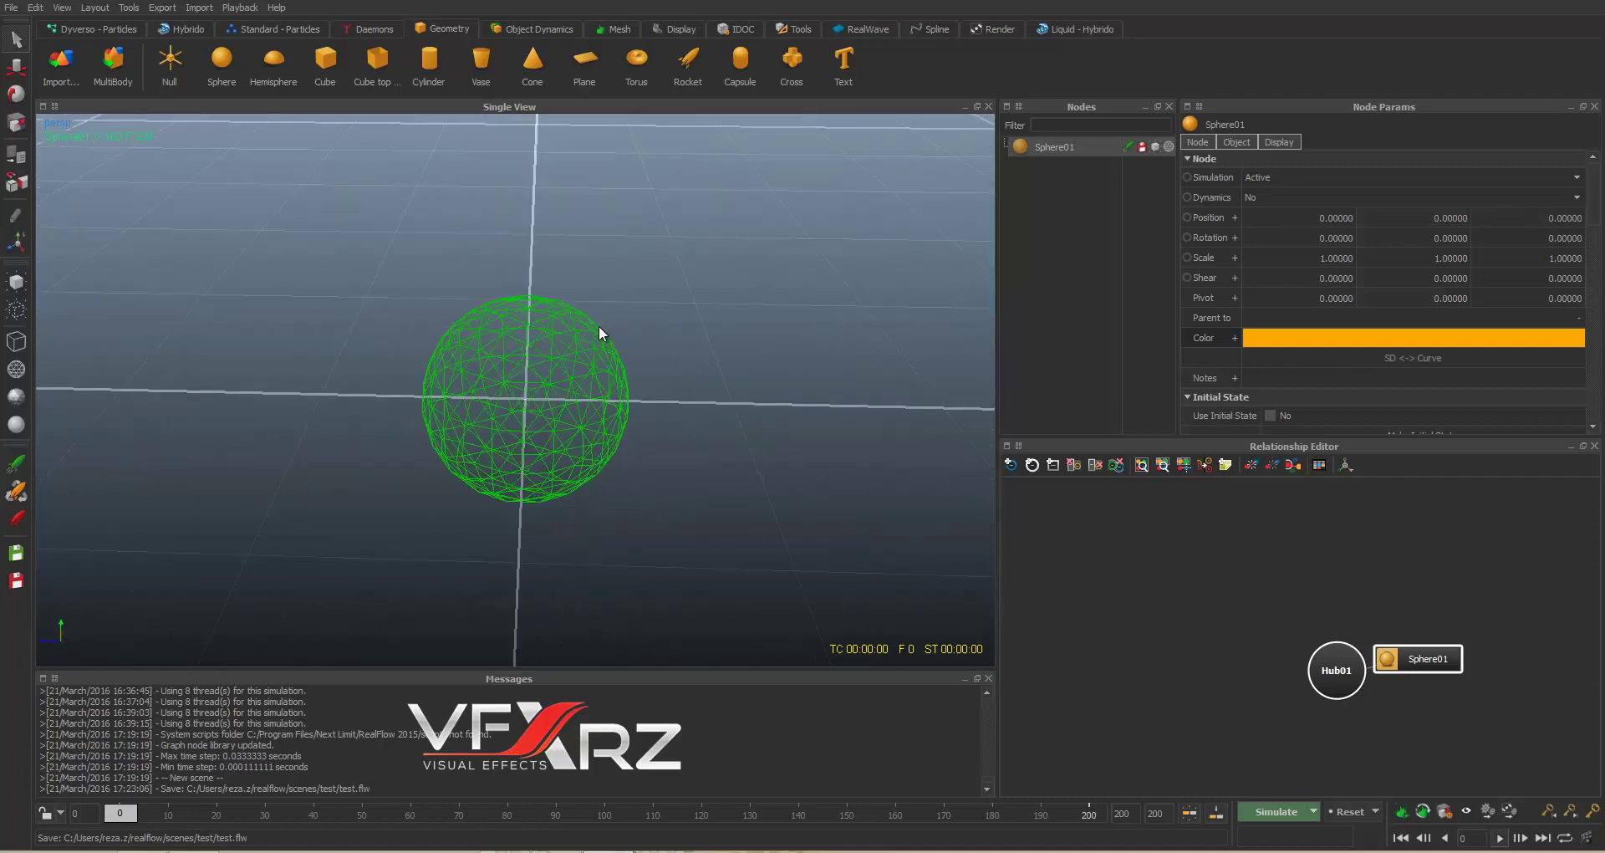
{"action": "left_click", "coordinate": [18, 426]}
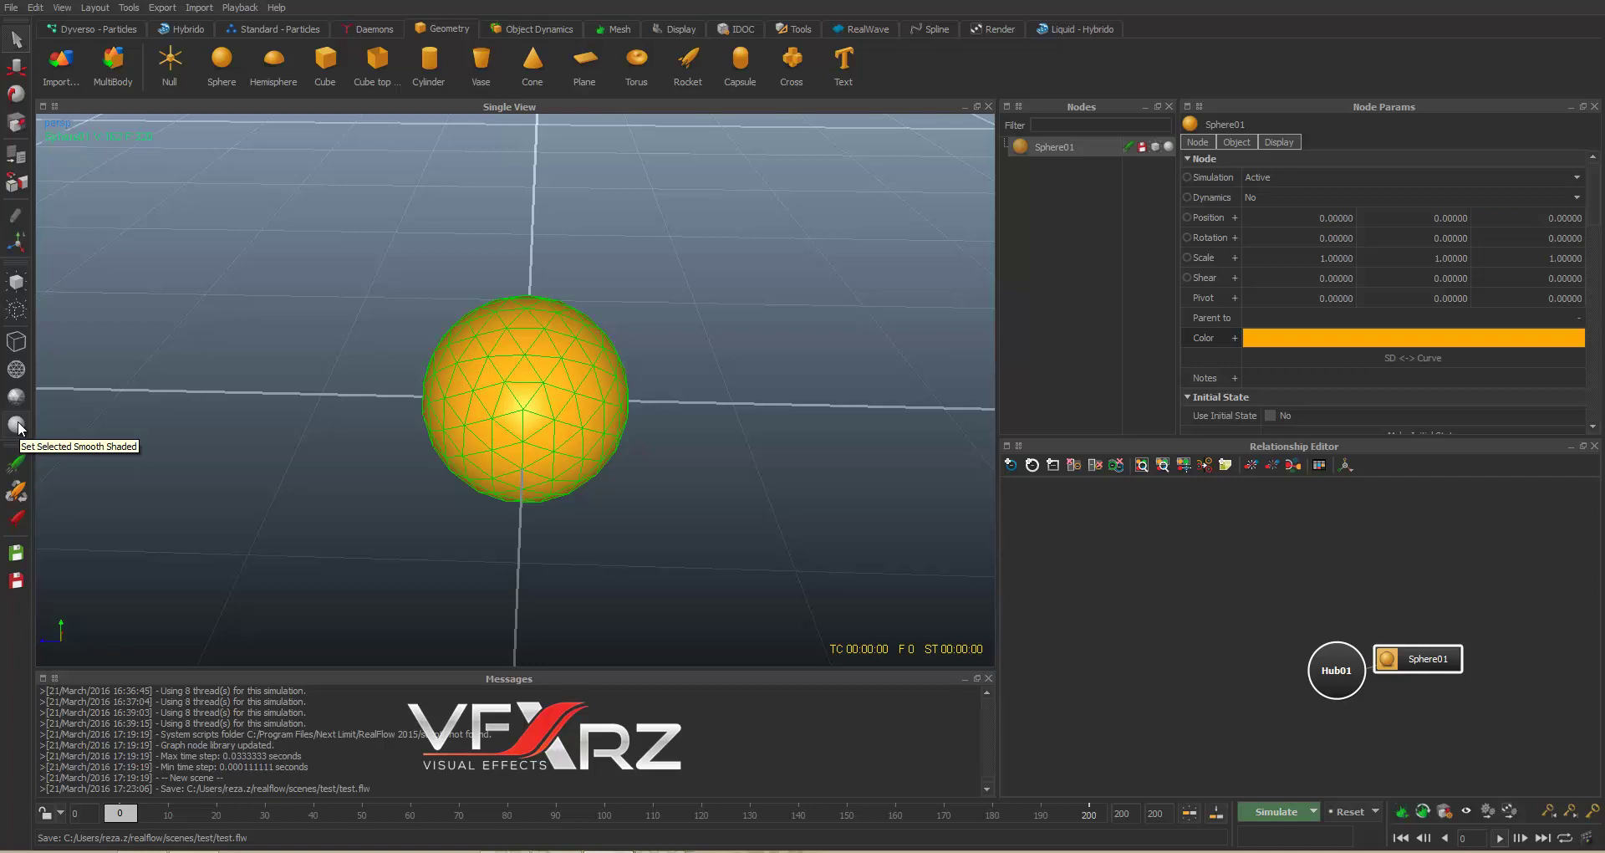
{"action": "left_click", "coordinate": [20, 396]}
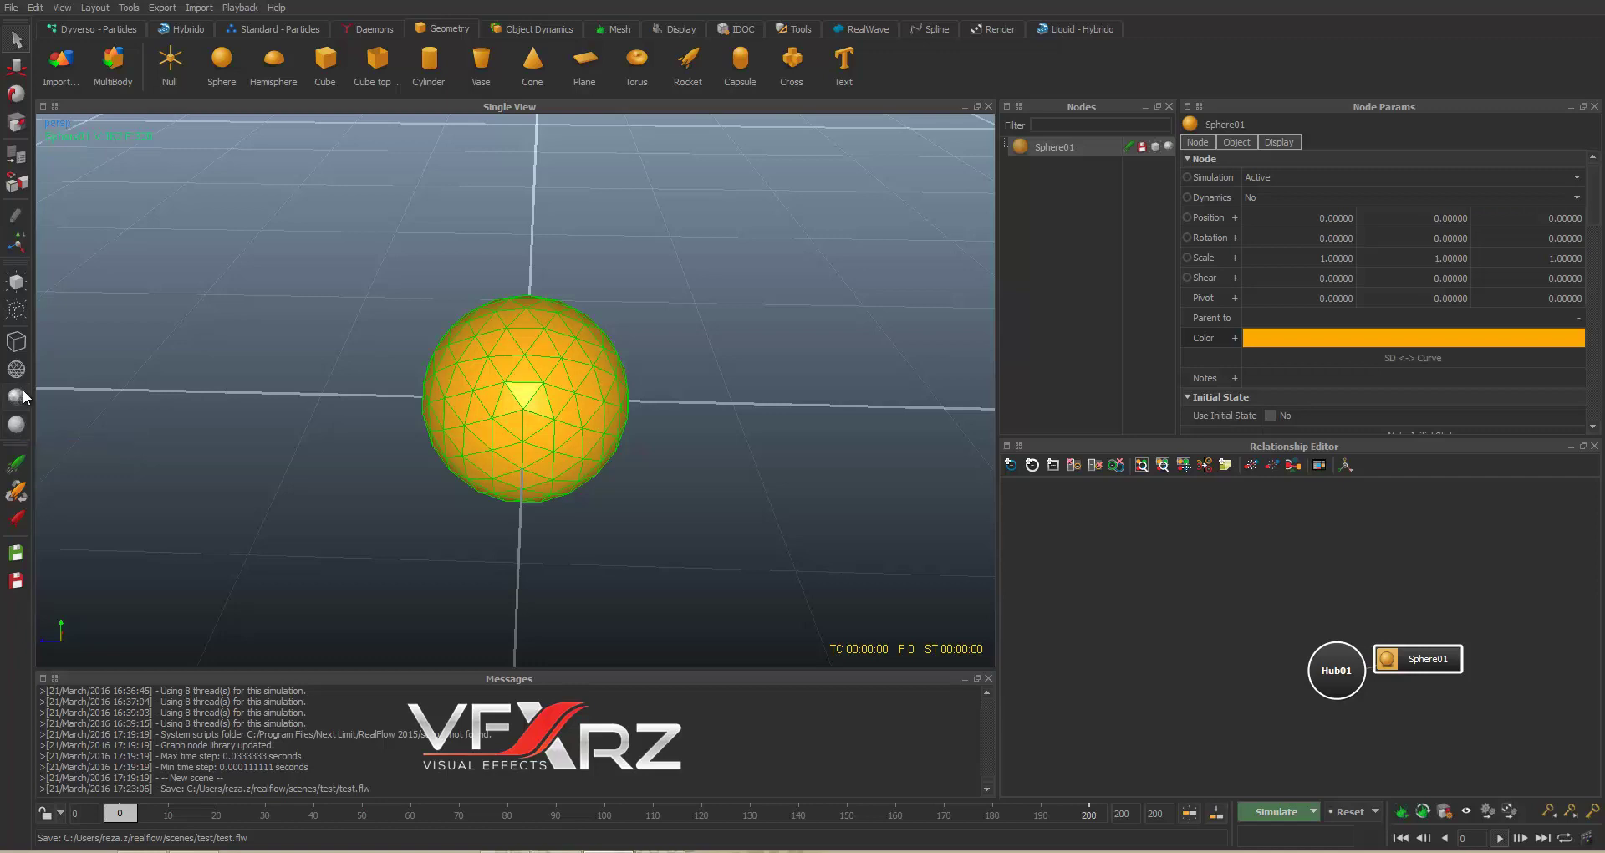
{"action": "left_click", "coordinate": [15, 370]}
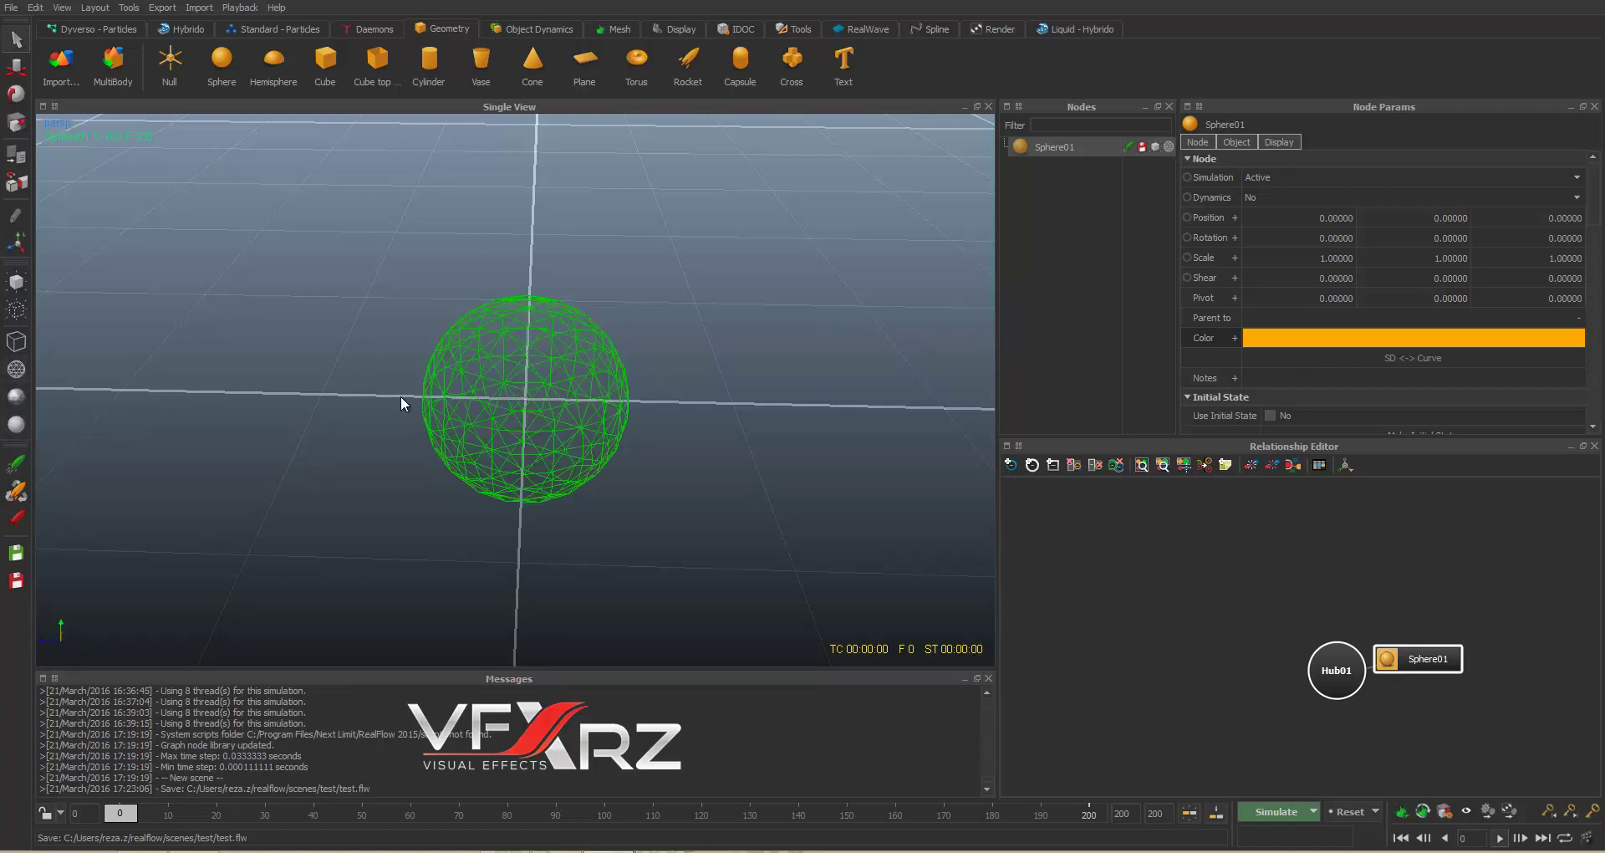
{"action": "left_click", "coordinate": [15, 341]}
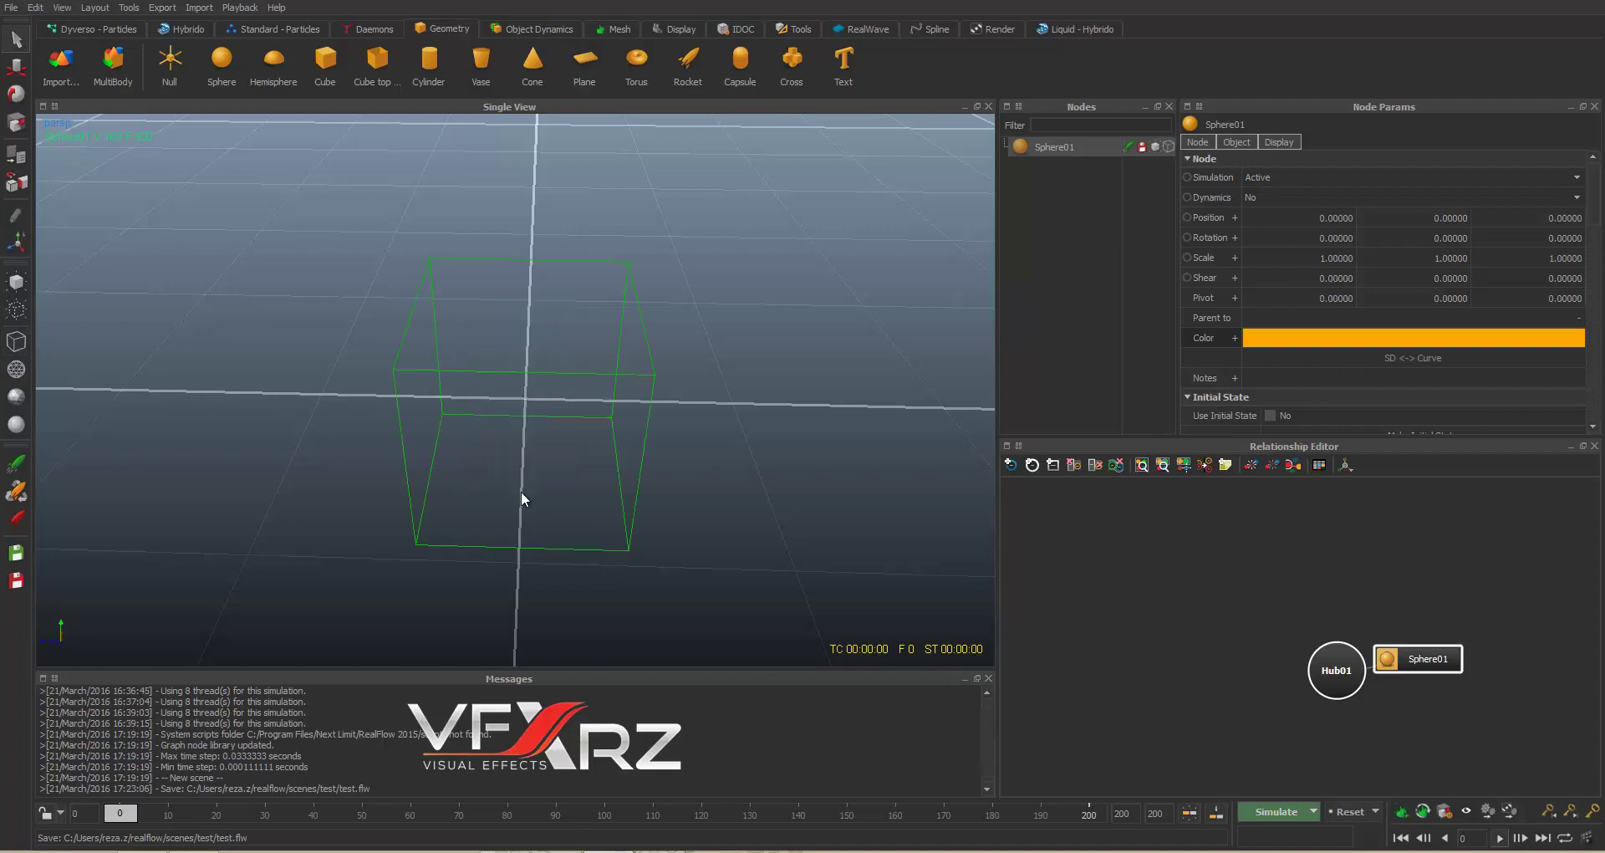
{"action": "left_click_drag", "start_coordinate": [683, 423], "coordinate": [562, 483], "text": "alt"}
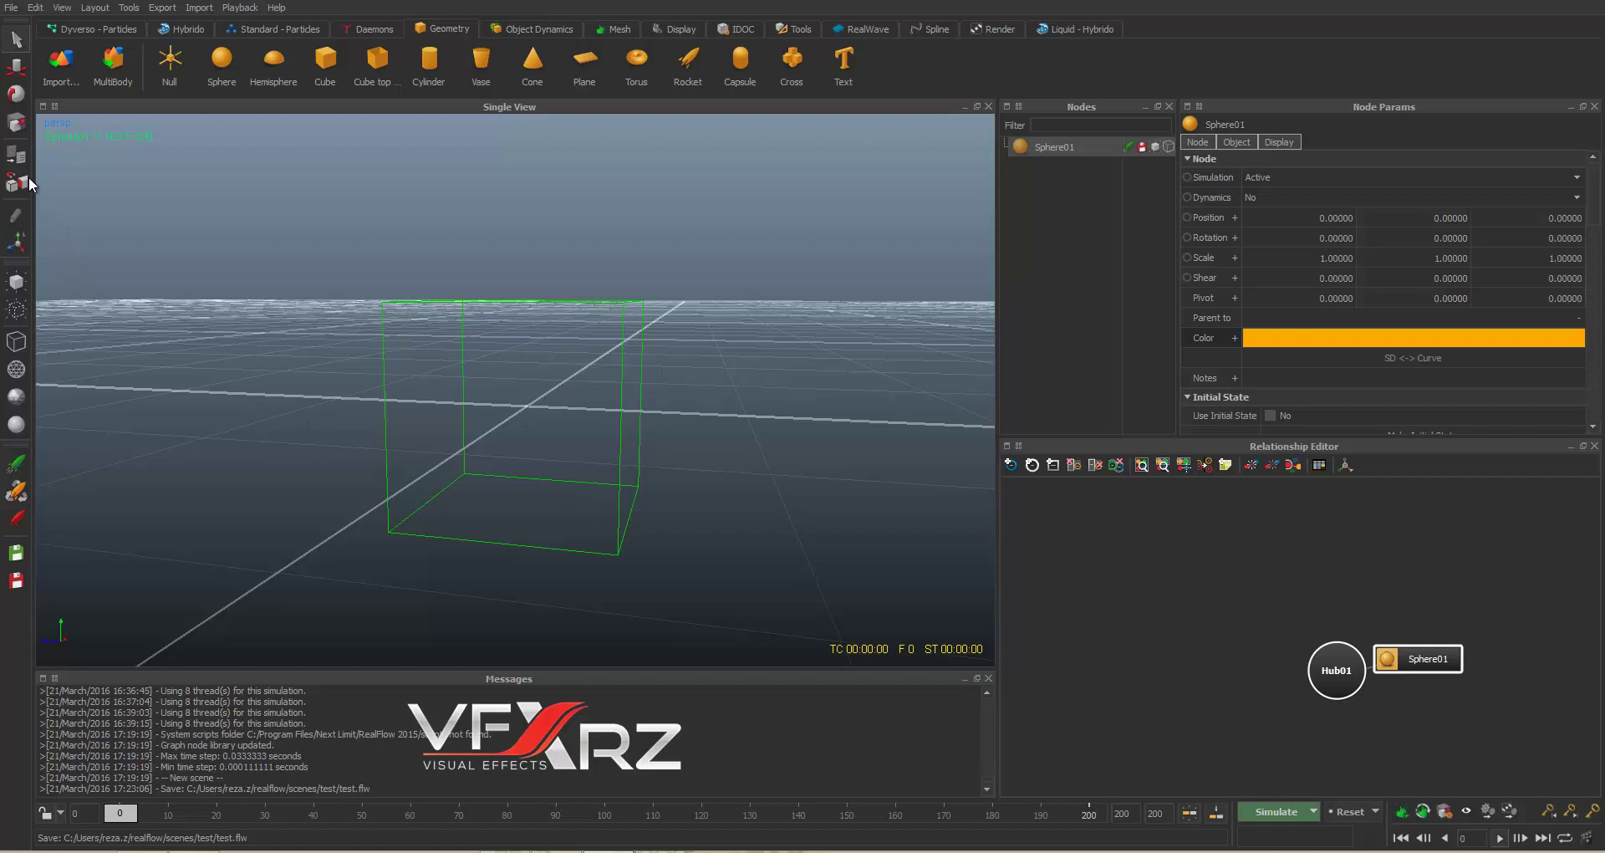
{"action": "left_click", "coordinate": [14, 373]}
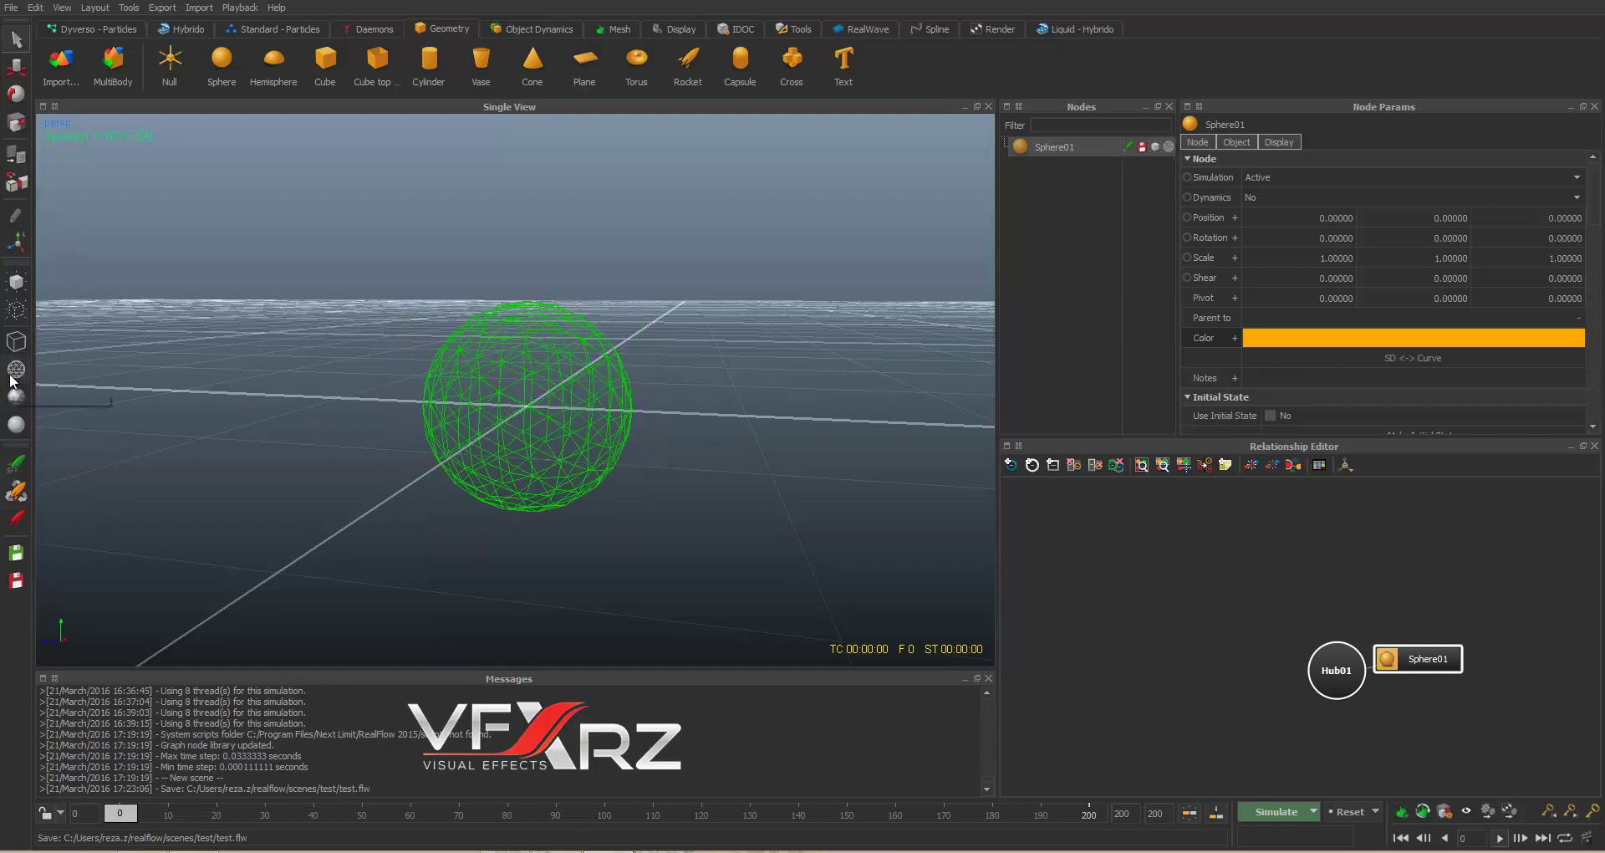
Step: Move the sphere along X and Z, then bring it back near the origin
{"action": "left_click", "coordinate": [15, 68]}
{"action": "left_click_drag", "start_coordinate": [762, 313], "coordinate": [635, 375], "text": "alt"}
{"action": "left_click_drag", "start_coordinate": [509, 354], "coordinate": [585, 351]}
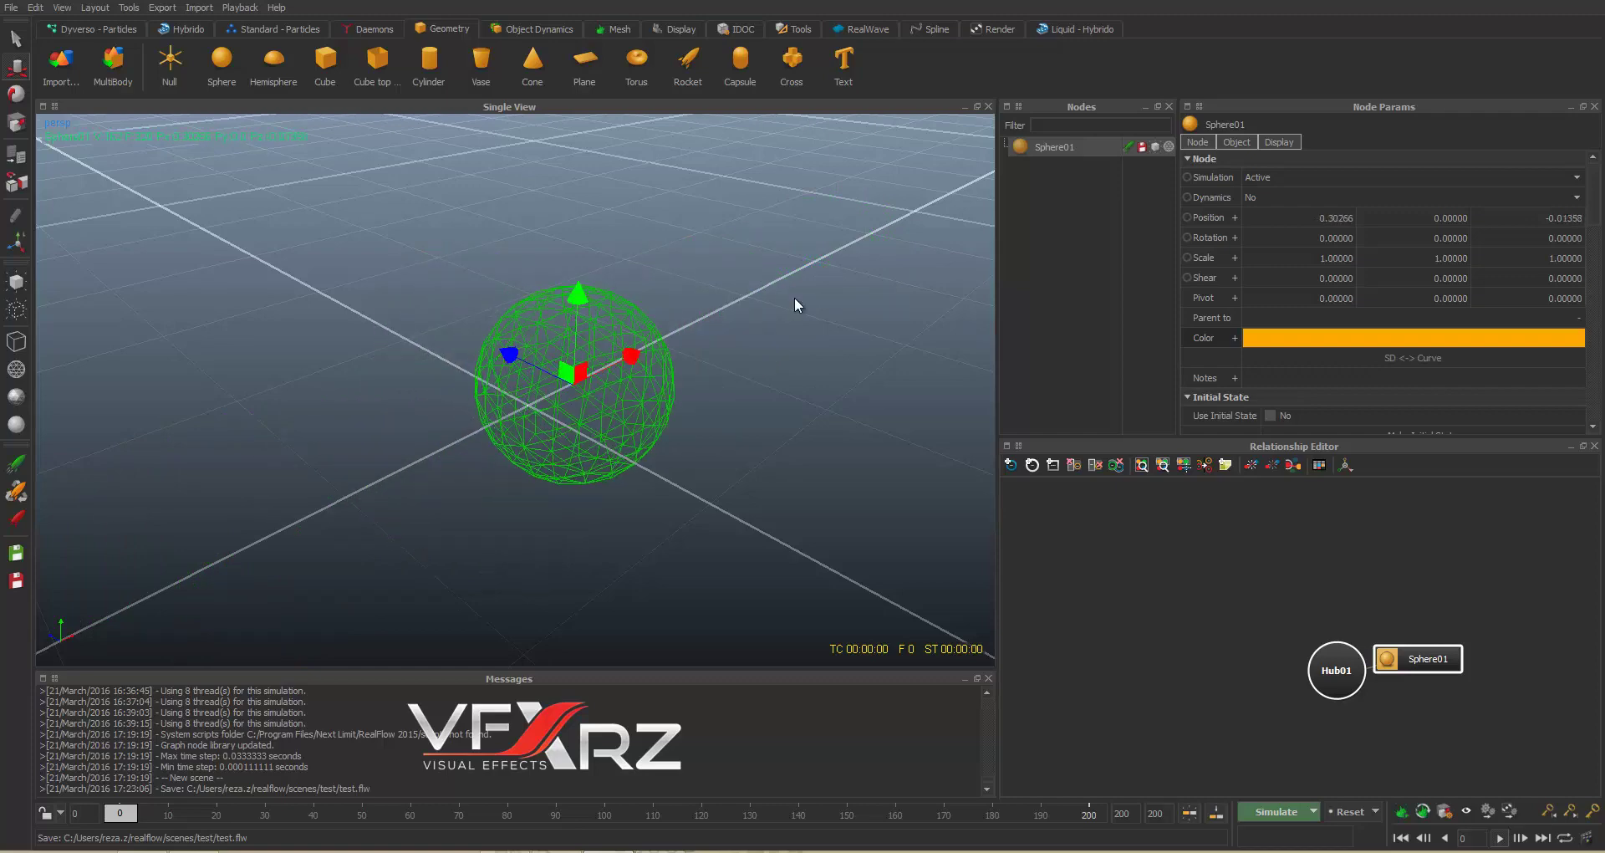
{"action": "left_click_drag", "start_coordinate": [831, 368], "coordinate": [732, 367], "text": "alt"}
{"action": "left_click_drag", "start_coordinate": [687, 418], "coordinate": [616, 413]}
{"action": "left_click_drag", "start_coordinate": [784, 458], "coordinate": [821, 450], "text": "alt"}
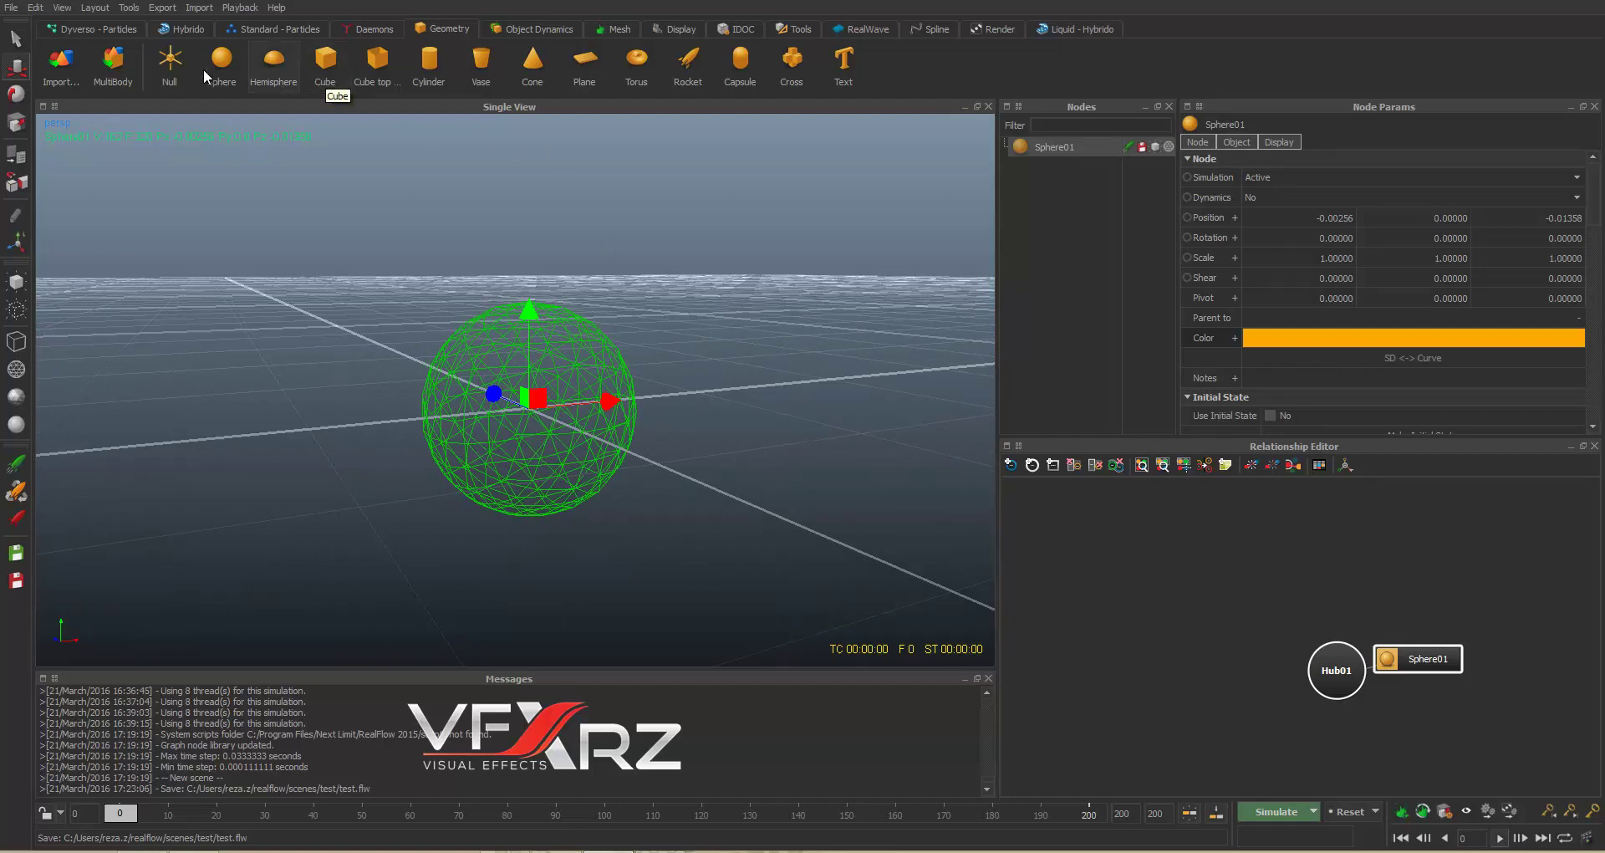
Step: Add Circle01 and Triangle01 emitters from the Standard - Particles shelf
{"action": "left_click", "coordinate": [240, 32]}
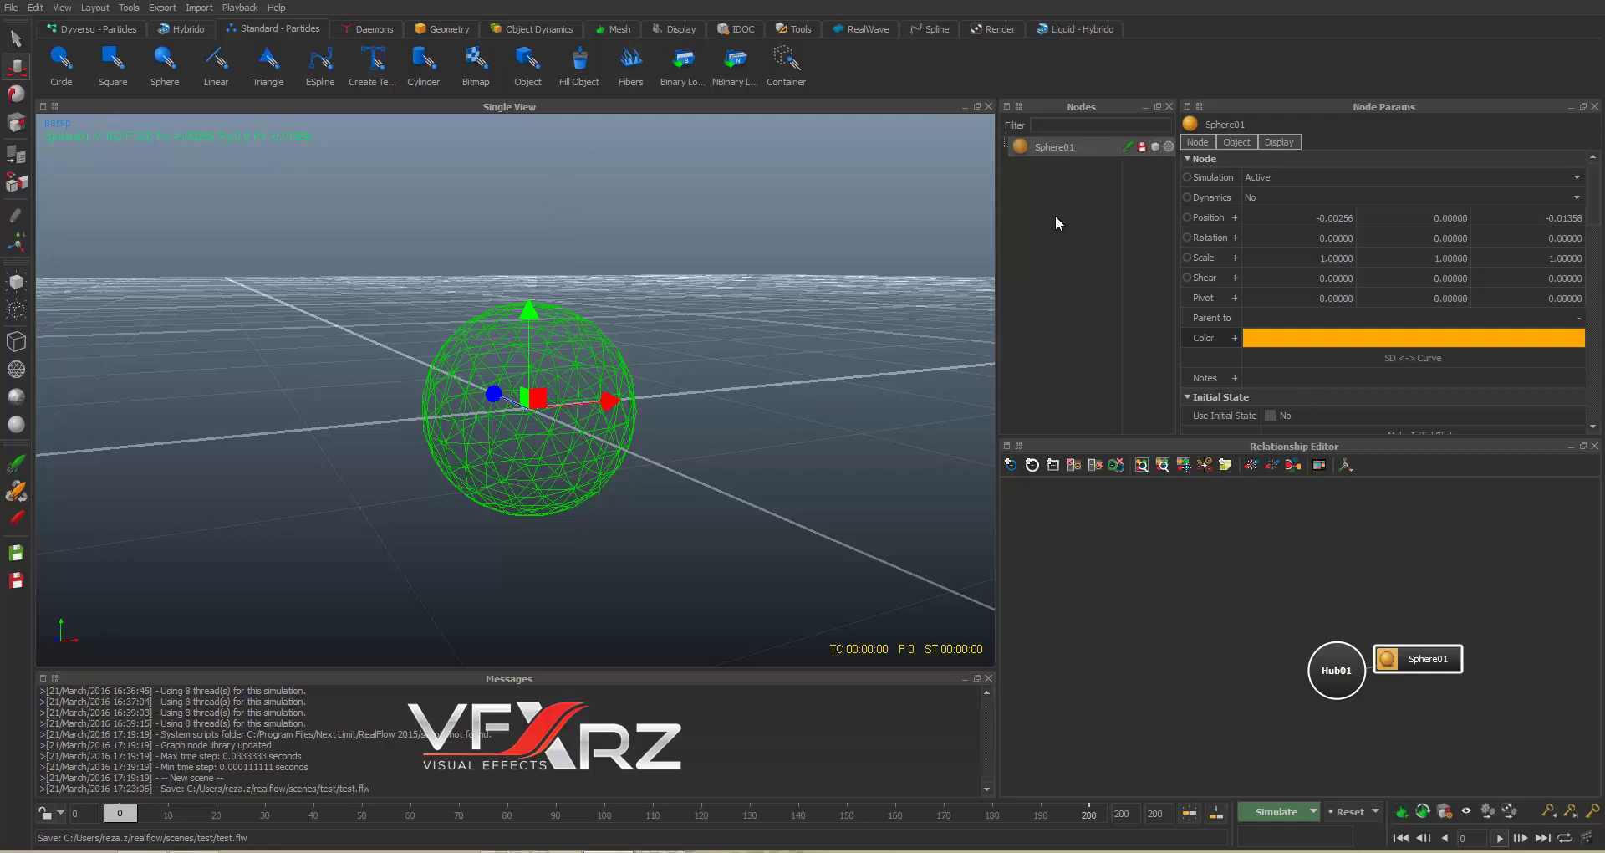
{"action": "left_click", "coordinate": [1075, 169]}
{"action": "left_click", "coordinate": [1066, 141]}
{"action": "left_click", "coordinate": [47, 64]}
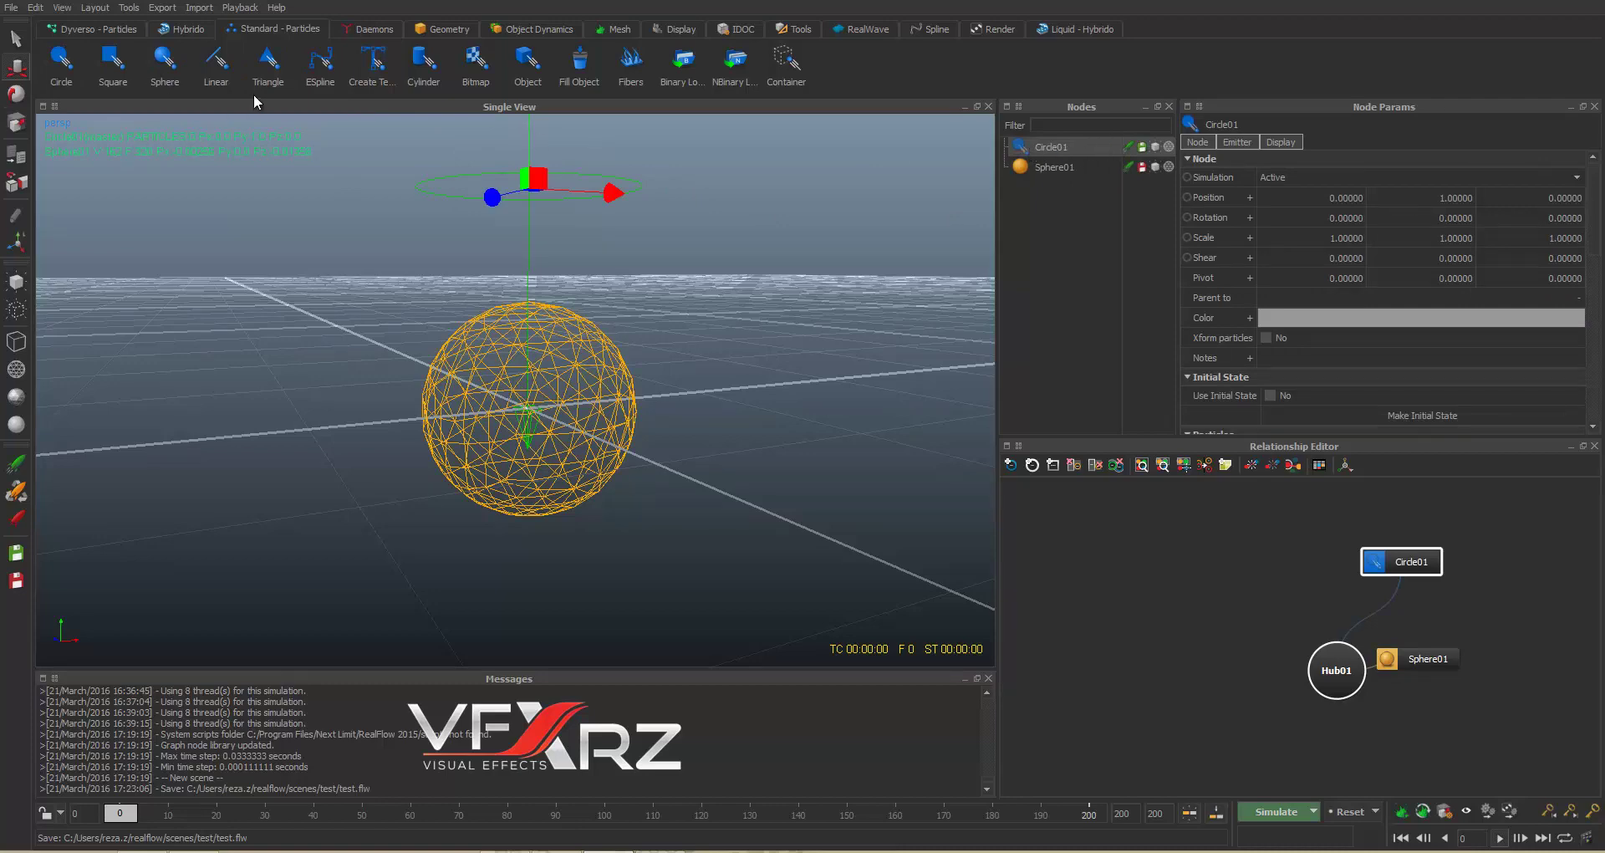
{"action": "left_click", "coordinate": [269, 67]}
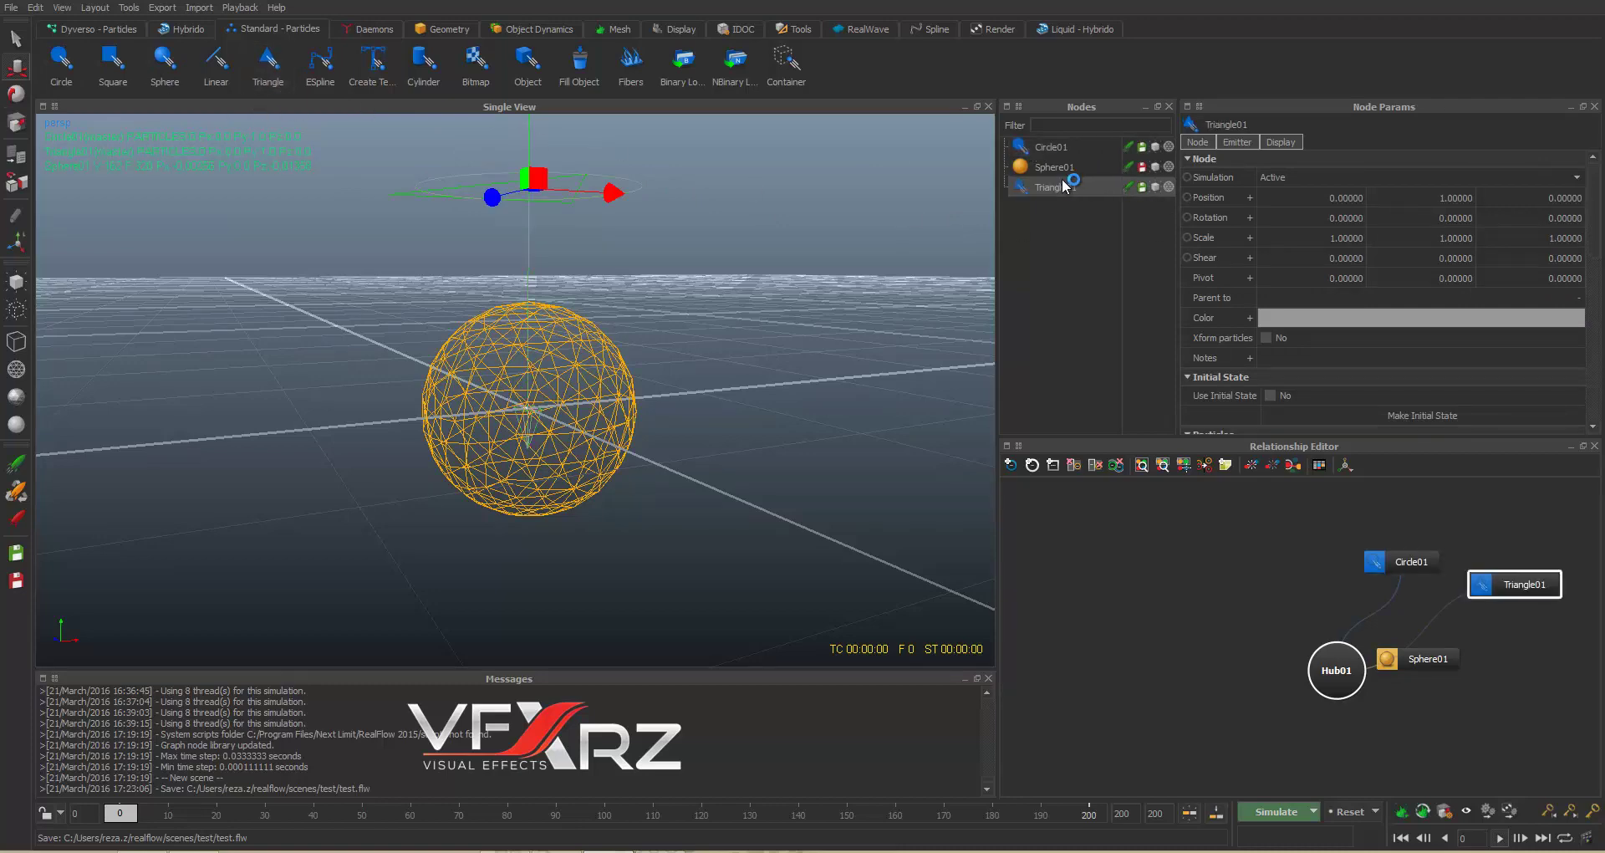
{"action": "left_click_drag", "start_coordinate": [738, 264], "coordinate": [986, 209], "text": "alt"}
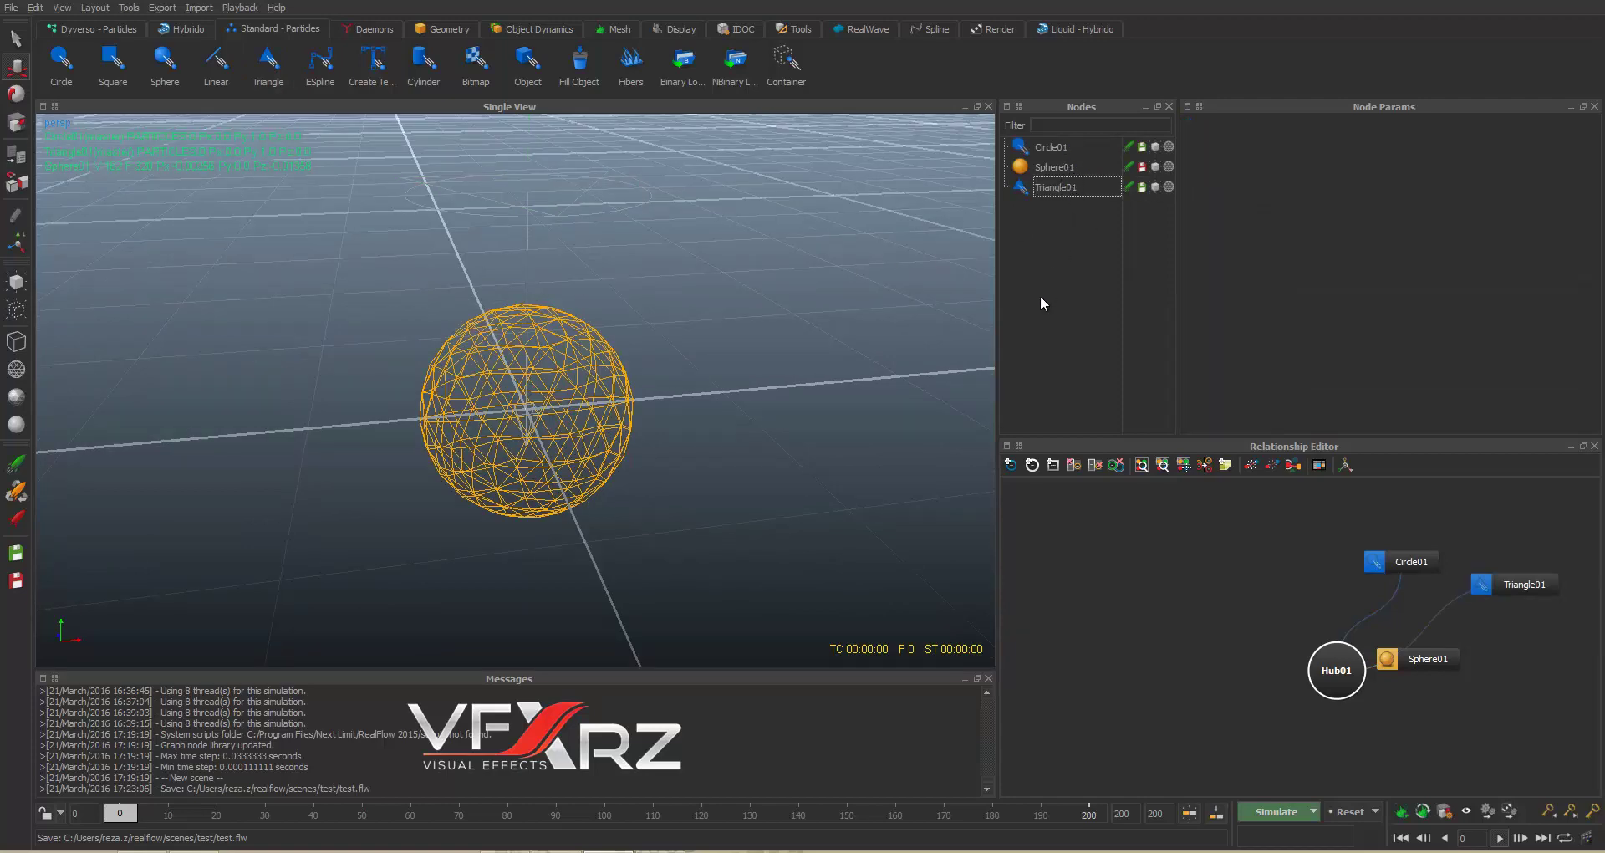
Step: Select Circle01 and then Sphere01 in the node list, then clear the selection
{"action": "left_click", "coordinate": [1078, 152]}
{"action": "left_click", "coordinate": [1077, 196]}
{"action": "left_click", "coordinate": [1077, 170]}
{"action": "left_click", "coordinate": [1081, 304]}
Step: Drag Hub01, Circle01, Triangle01 and Sphere01 apart in the graph, then scrub to frame 51
{"action": "left_click_drag", "start_coordinate": [1336, 669], "coordinate": [1217, 650]}
{"action": "left_click_drag", "start_coordinate": [1416, 570], "coordinate": [1334, 517]}
{"action": "left_click_drag", "start_coordinate": [1512, 584], "coordinate": [1468, 537]}
{"action": "left_click_drag", "start_coordinate": [1435, 661], "coordinate": [1398, 719]}
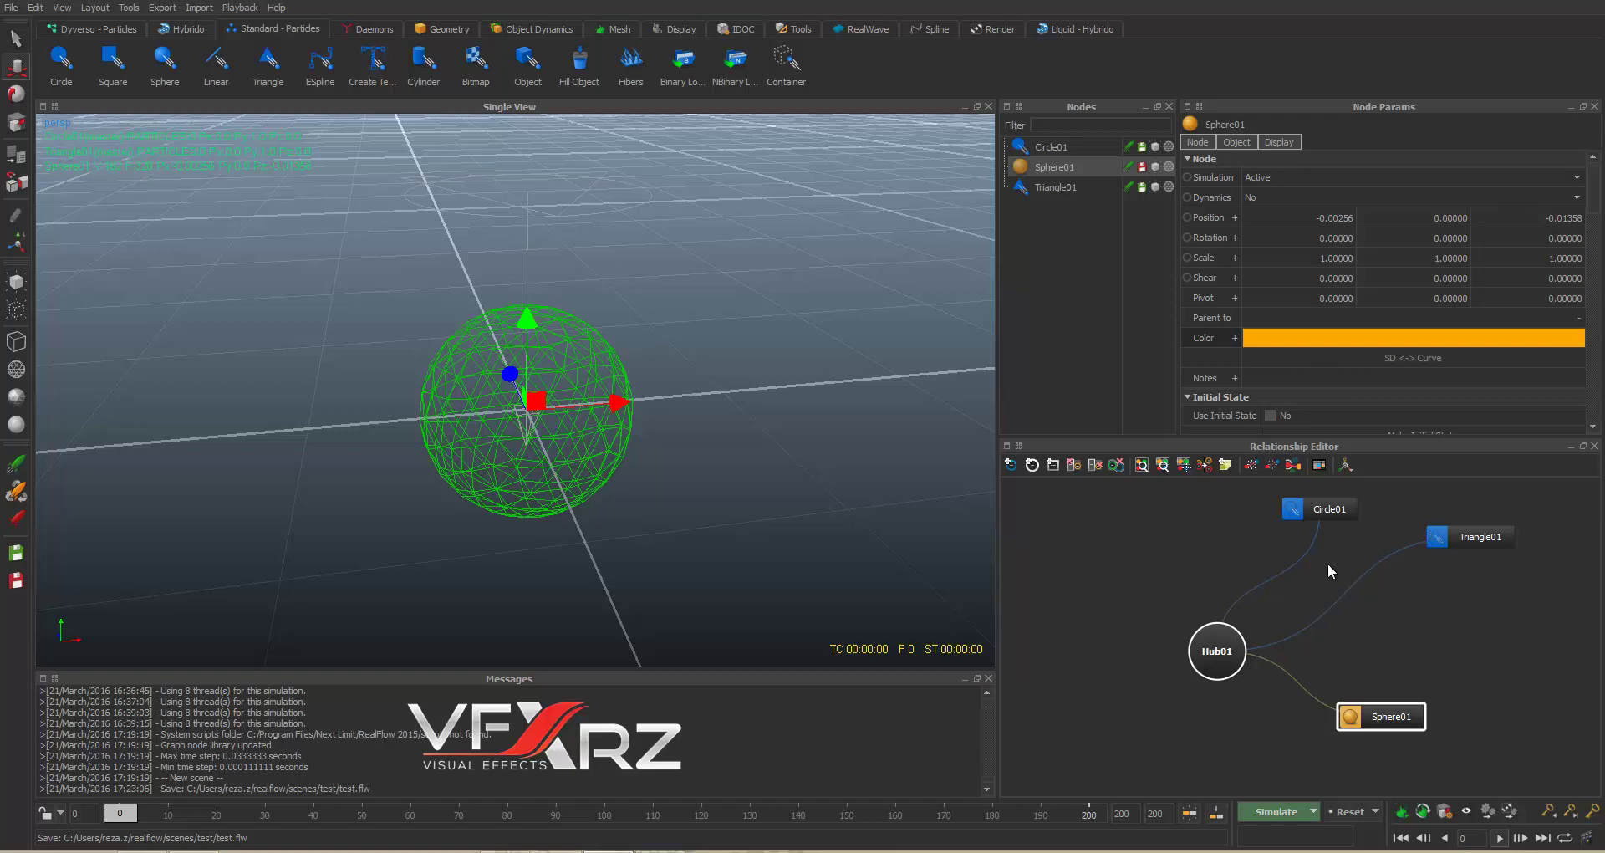
{"action": "left_click_drag", "start_coordinate": [1331, 508], "coordinate": [1301, 504]}
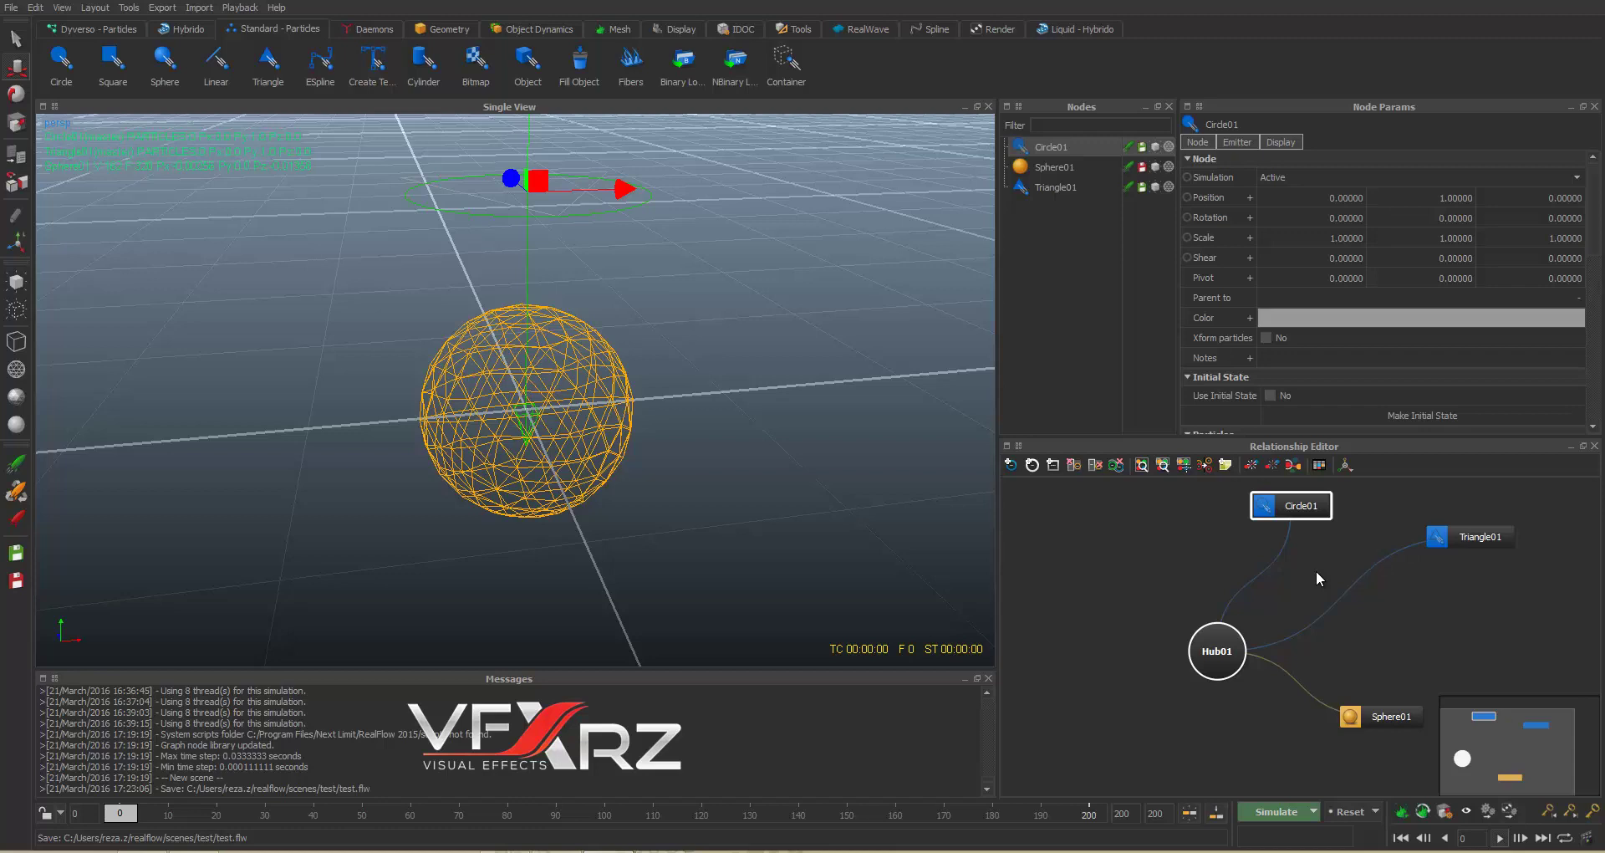
{"action": "left_click_drag", "start_coordinate": [1451, 540], "coordinate": [1452, 557]}
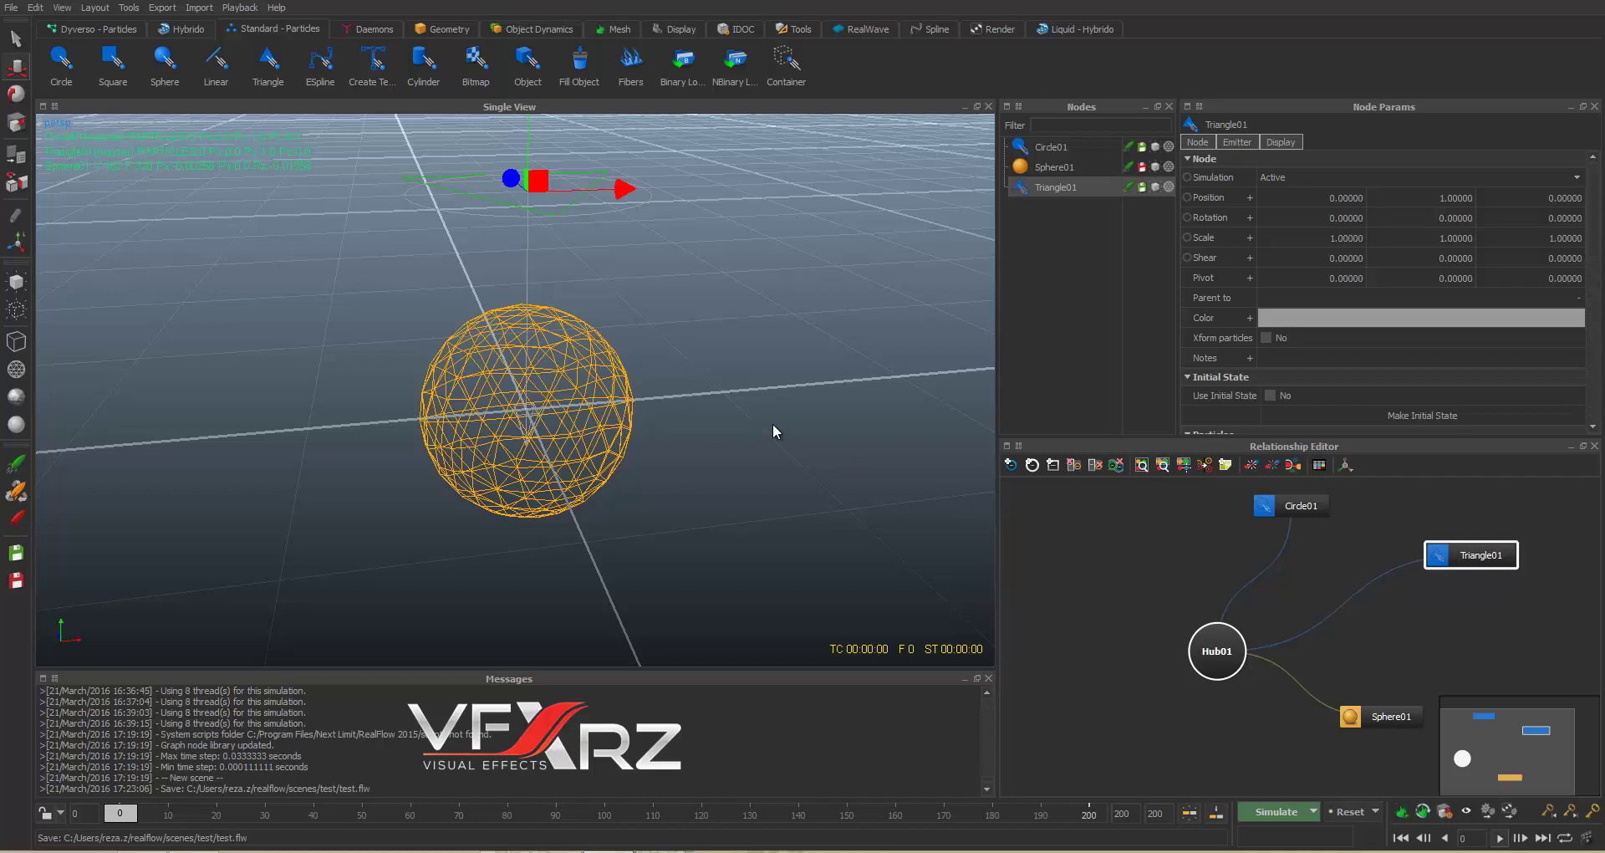
{"action": "mouse_move", "coordinate": [119, 813]}
{"action": "left_mouse_down"}
{"action": "mouse_move", "coordinate": [969, 836]}
{"action": "mouse_move", "coordinate": [931, 820]}
{"action": "mouse_move", "coordinate": [122, 823]}
{"action": "mouse_move", "coordinate": [920, 820]}
{"action": "mouse_move", "coordinate": [134, 819]}
{"action": "left_mouse_up"}
{"action": "mouse_move", "coordinate": [358, 820]}
{"action": "left_mouse_down"}
{"action": "mouse_move", "coordinate": [134, 821]}
{"action": "mouse_move", "coordinate": [166, 823]}
{"action": "left_mouse_up"}
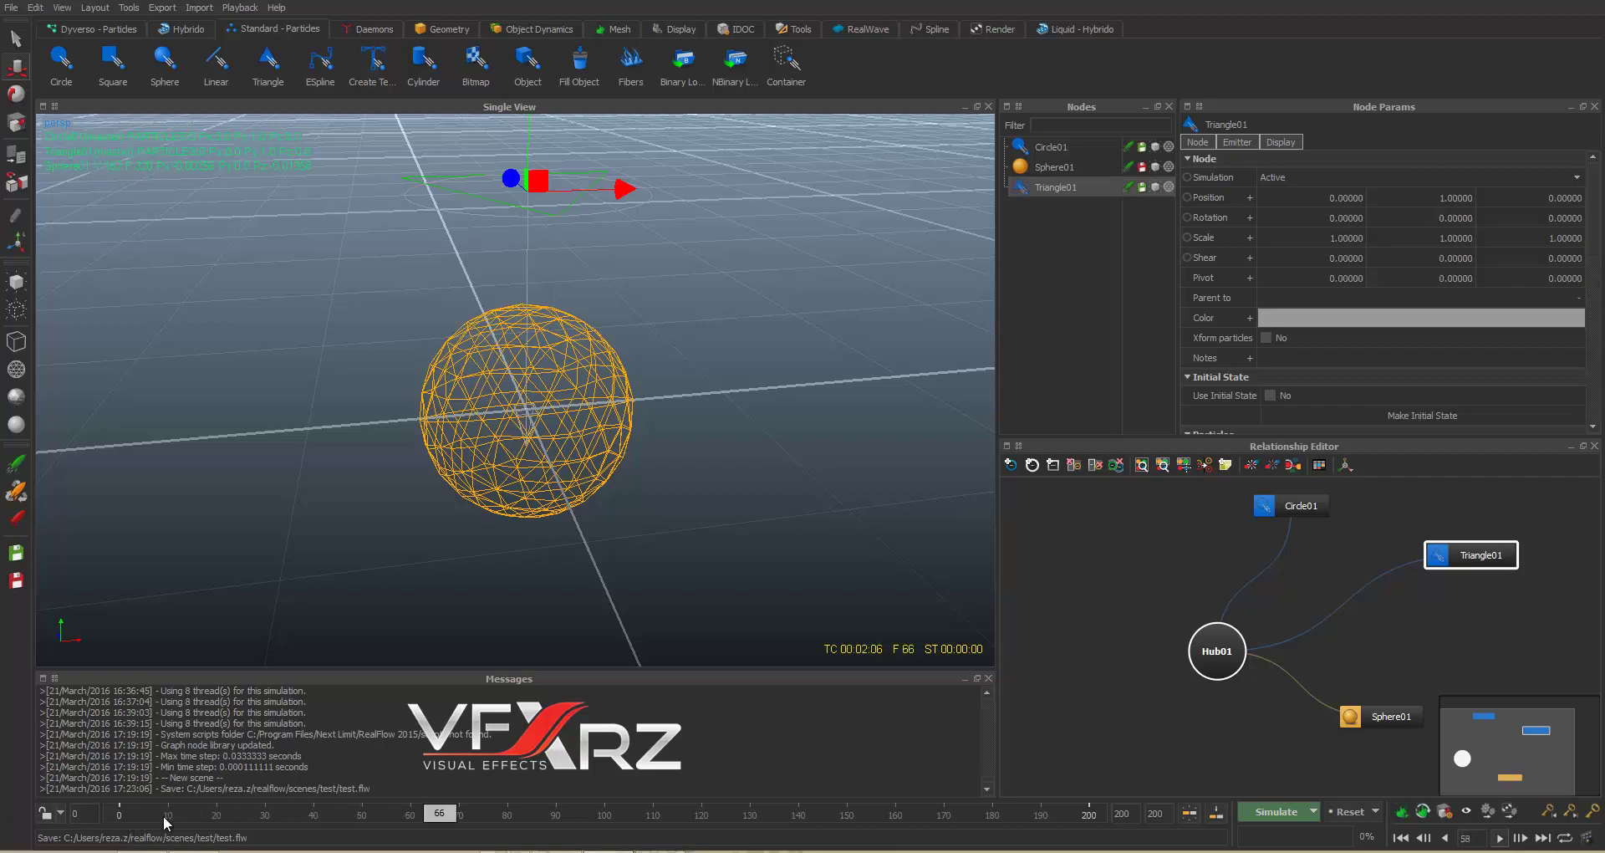
Step: Simulate the scene, rewind the timeline to frame 0, and select the sphere
{"action": "left_click", "coordinate": [1269, 813]}
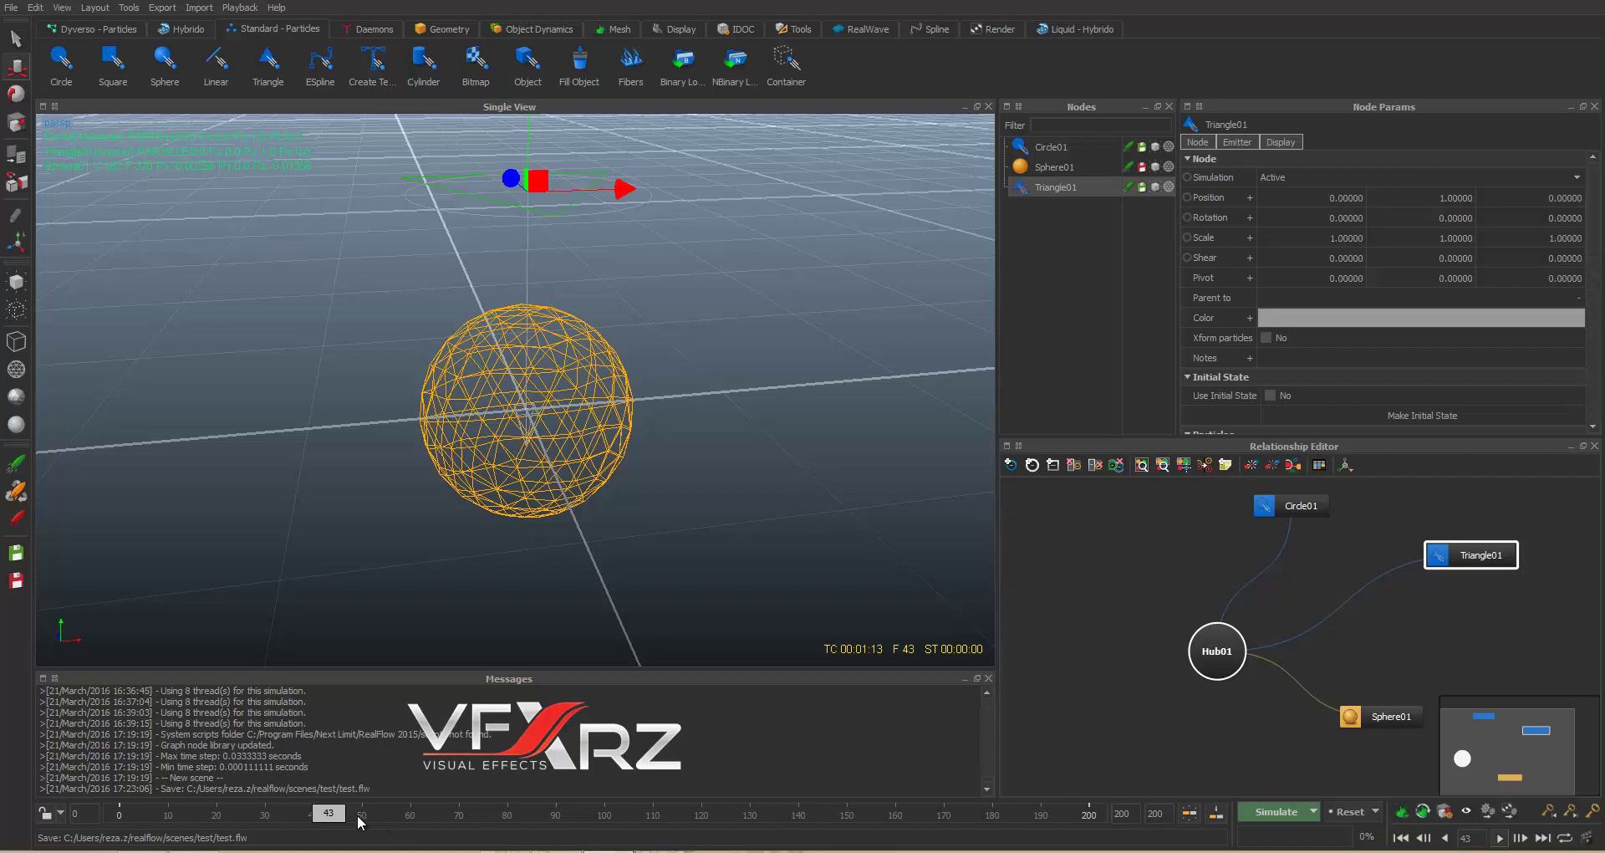
{"action": "left_click_drag", "start_coordinate": [303, 818], "coordinate": [120, 813]}
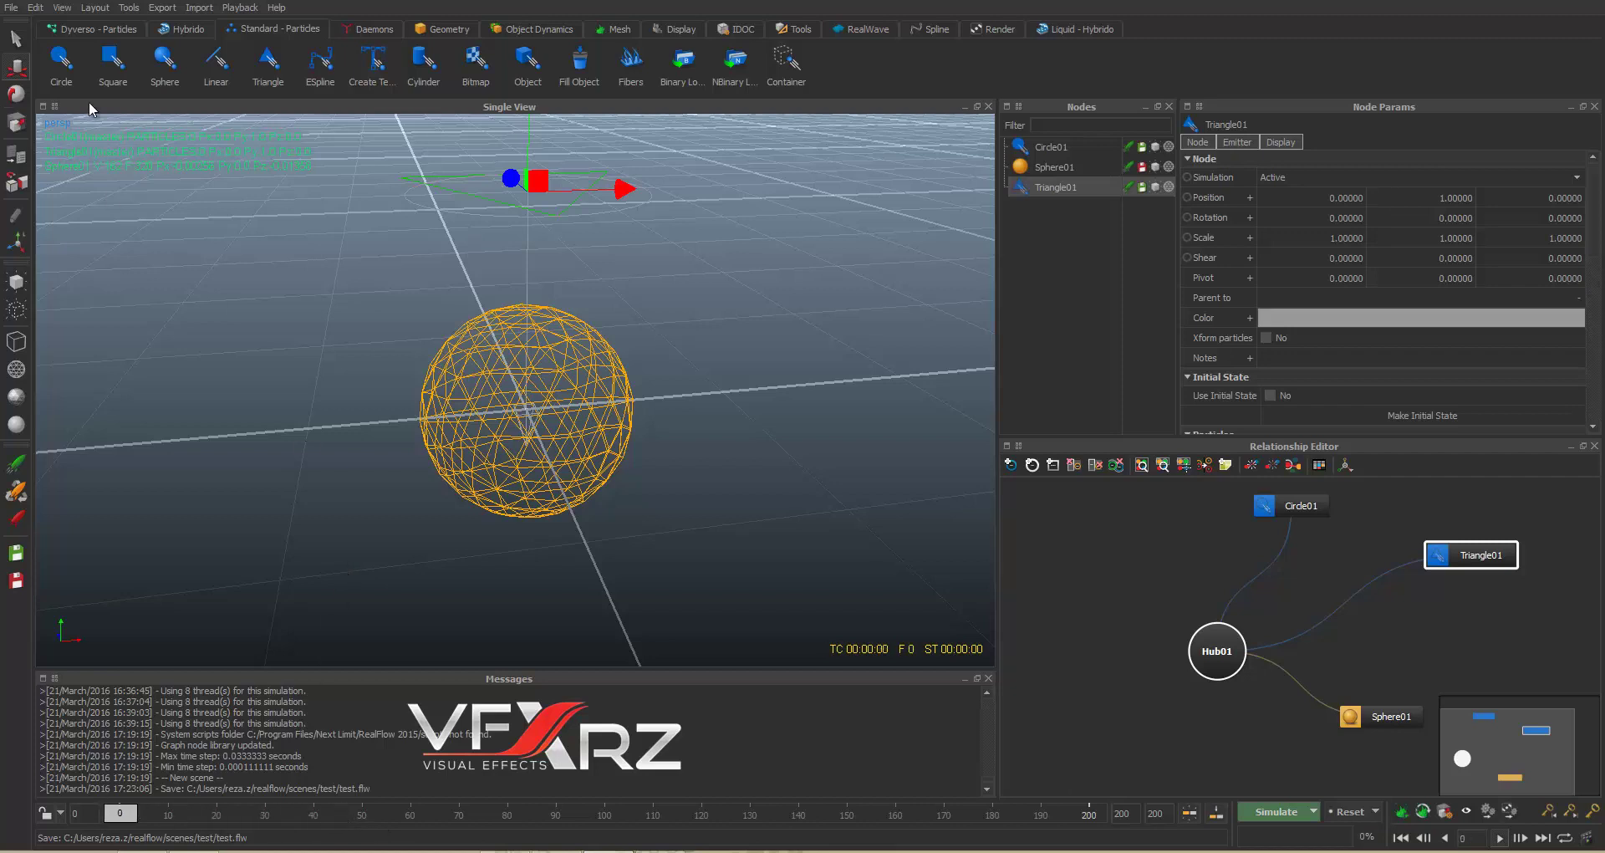
{"action": "left_click", "coordinate": [574, 353]}
Step: Slide Sphere01 along X and rotate it to about -144° on Y
{"action": "left_click_drag", "start_coordinate": [640, 405], "coordinate": [526, 394]}
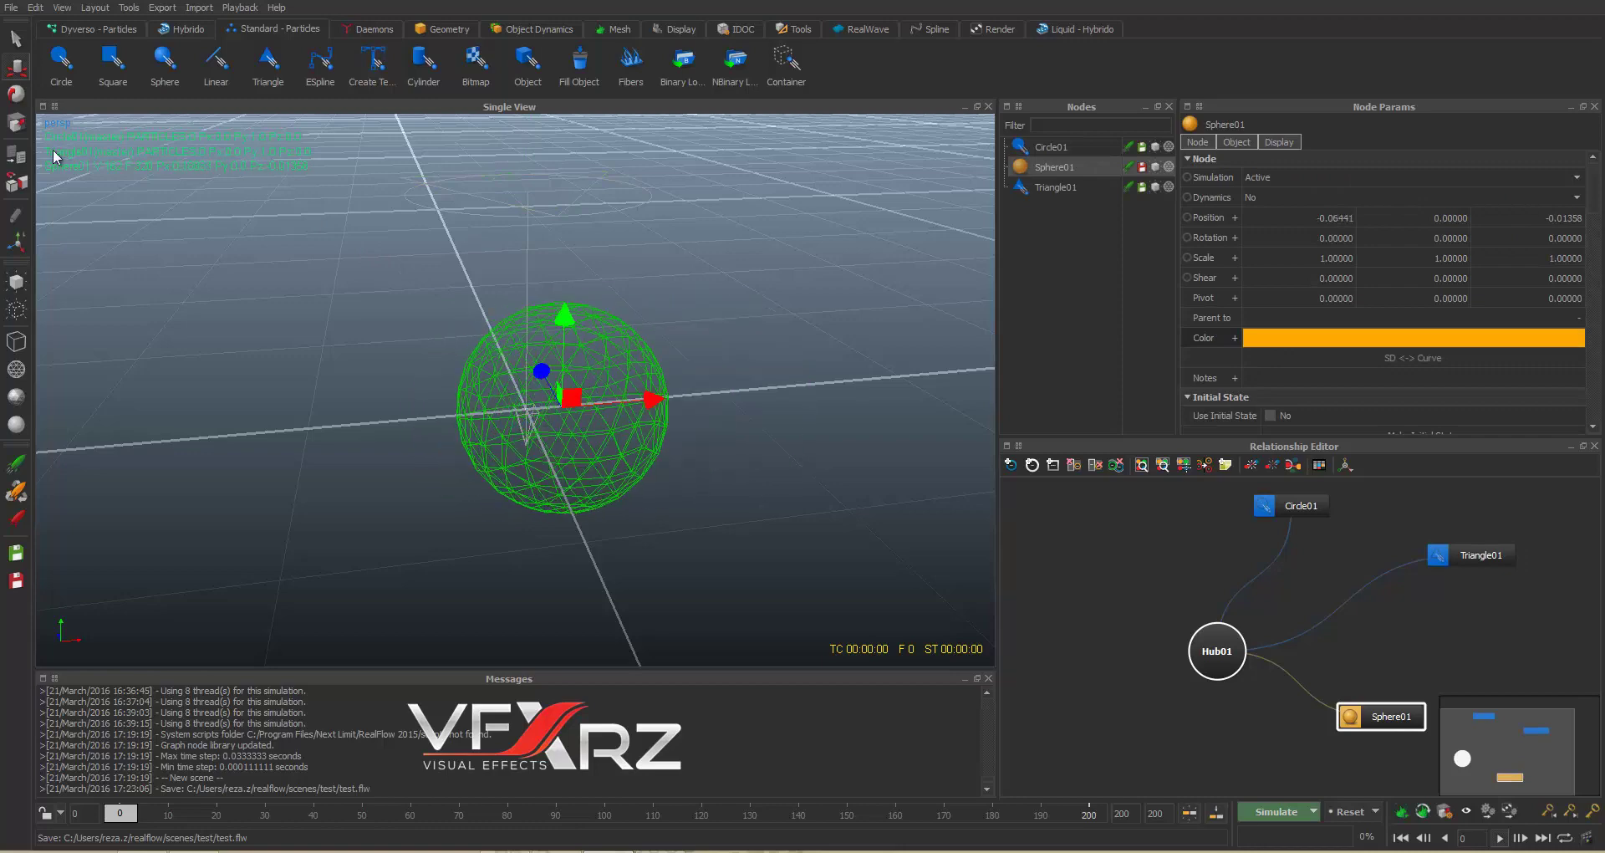
{"action": "left_click", "coordinate": [16, 94]}
{"action": "left_click_drag", "start_coordinate": [590, 439], "coordinate": [592, 465]}
{"action": "left_click_drag", "start_coordinate": [890, 409], "coordinate": [231, 247]}
Step: Scale Sphere01 to roughly 1.30, 1.10, 1.17 and open the Import Object dialog
{"action": "left_click", "coordinate": [16, 122]}
{"action": "left_click_drag", "start_coordinate": [477, 389], "coordinate": [573, 330]}
{"action": "left_click_drag", "start_coordinate": [493, 459], "coordinate": [754, 417]}
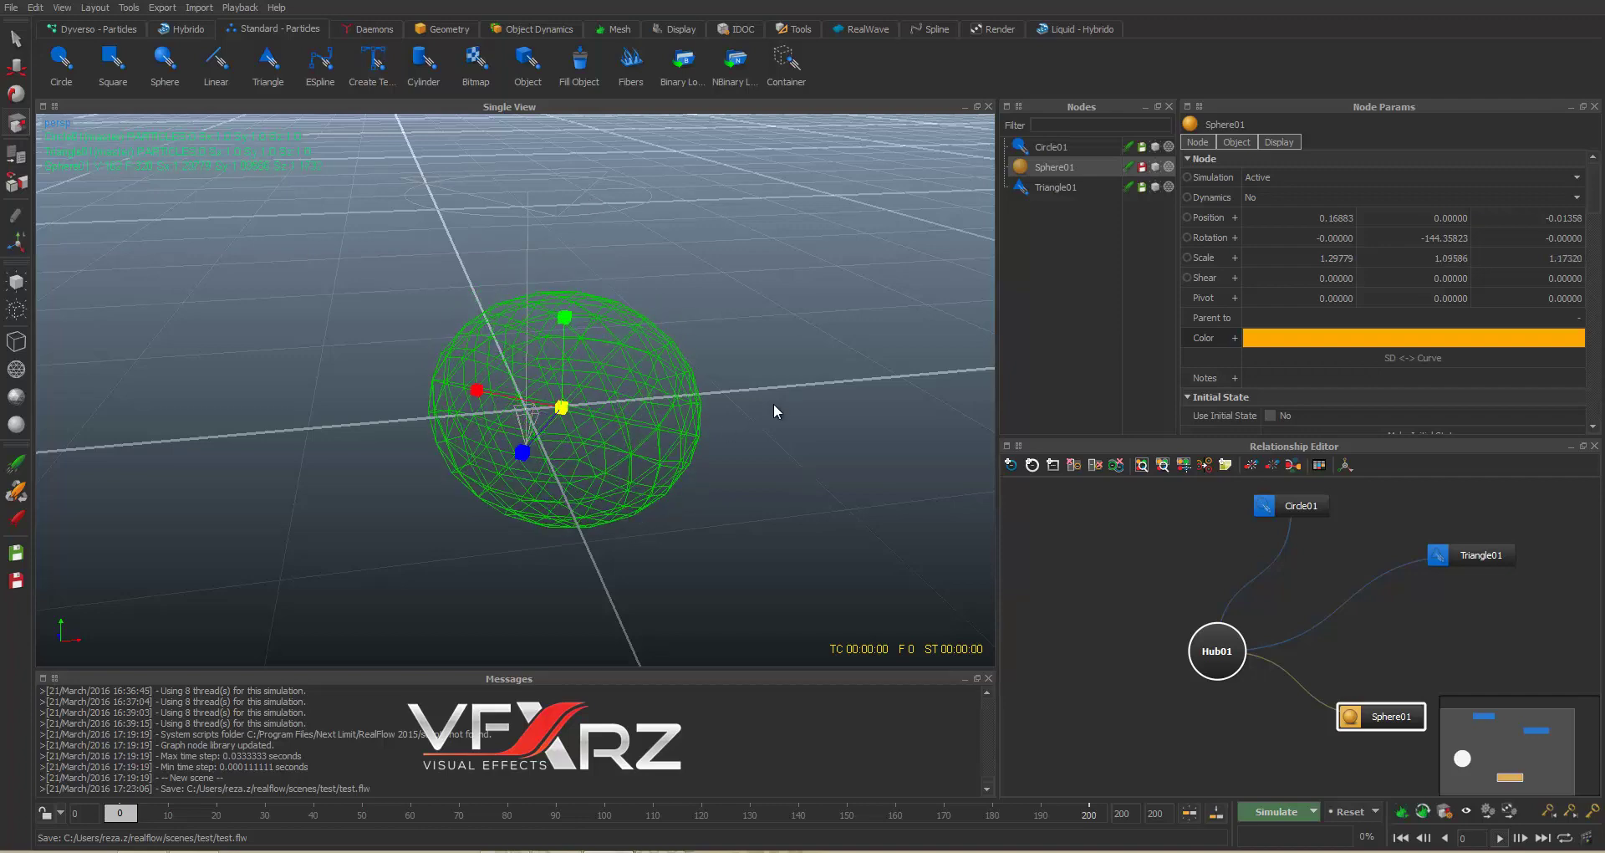
{"action": "left_click_drag", "start_coordinate": [810, 374], "coordinate": [710, 365], "text": "alt"}
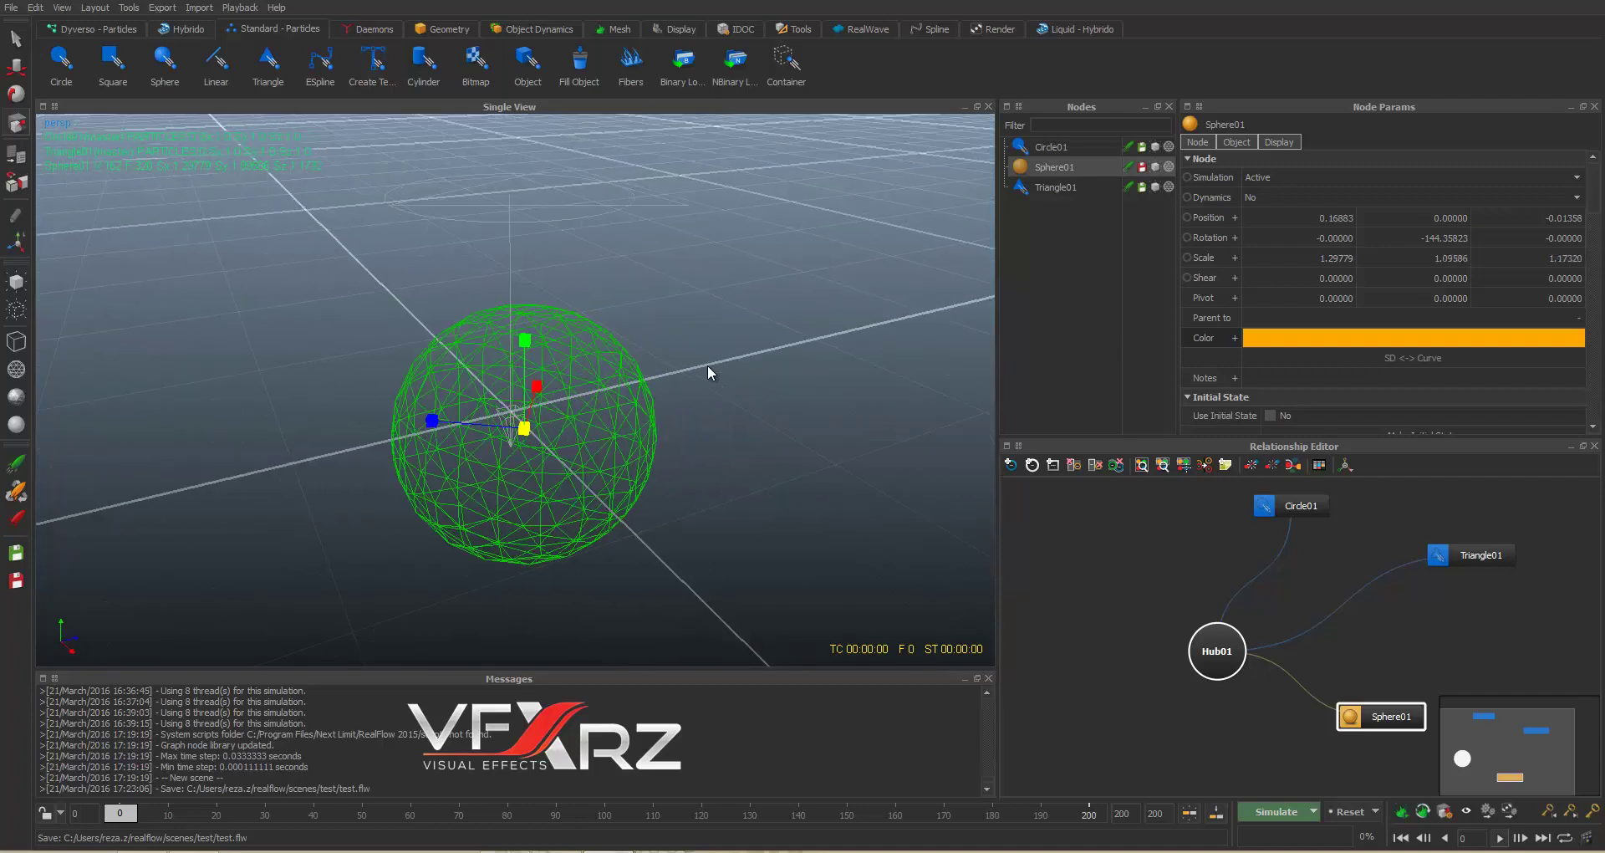
{"action": "left_click", "coordinate": [200, 7]}
{"action": "left_click", "coordinate": [210, 28]}
{"action": "left_click", "coordinate": [1076, 618]}
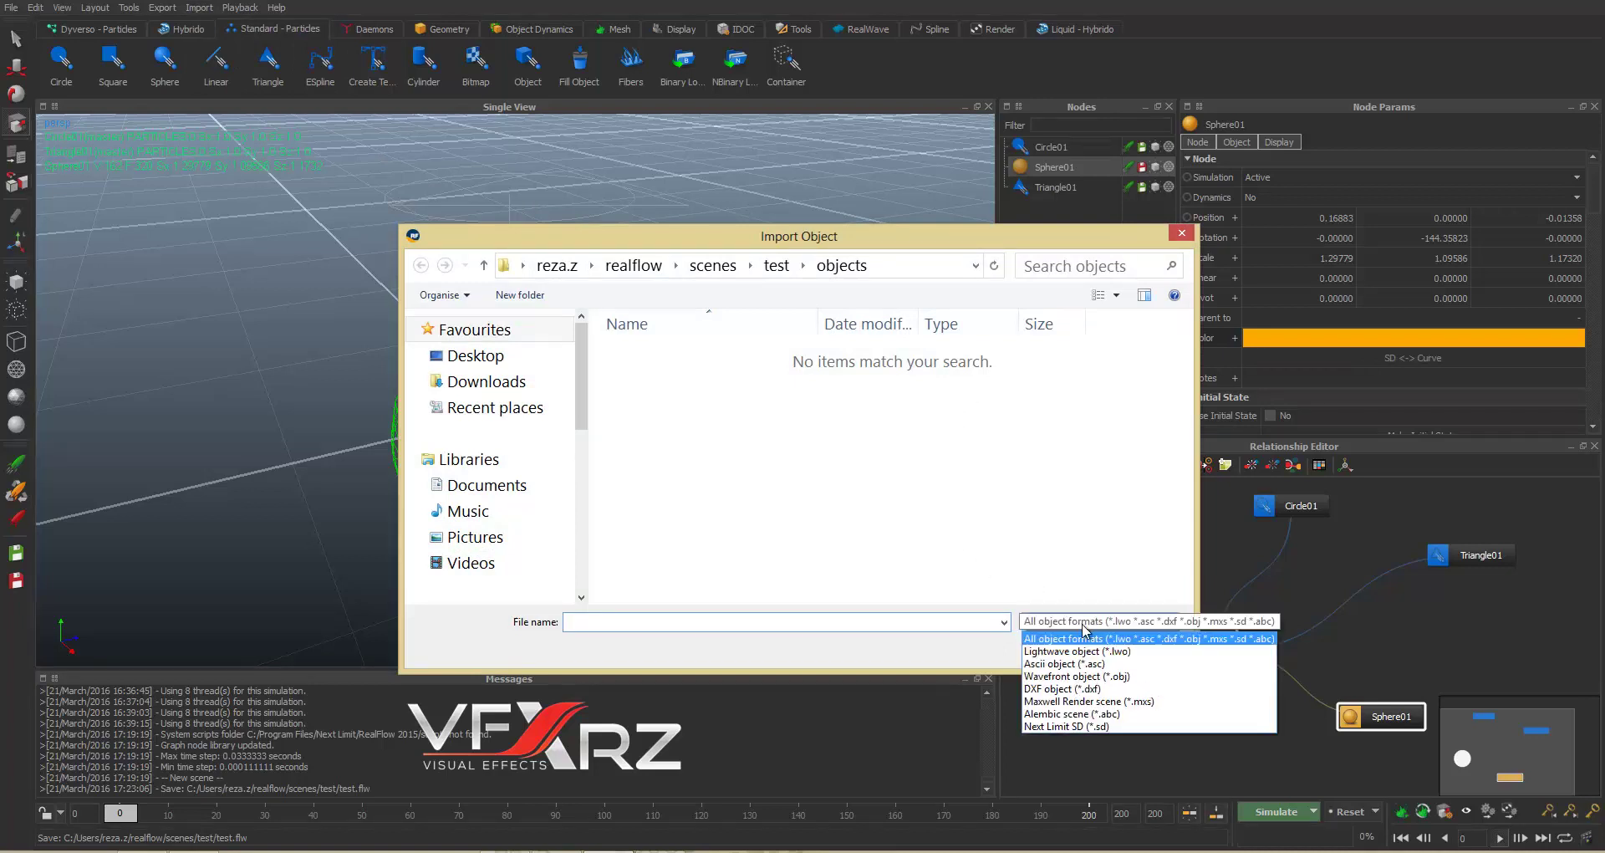
{"action": "left_click", "coordinate": [1112, 726]}
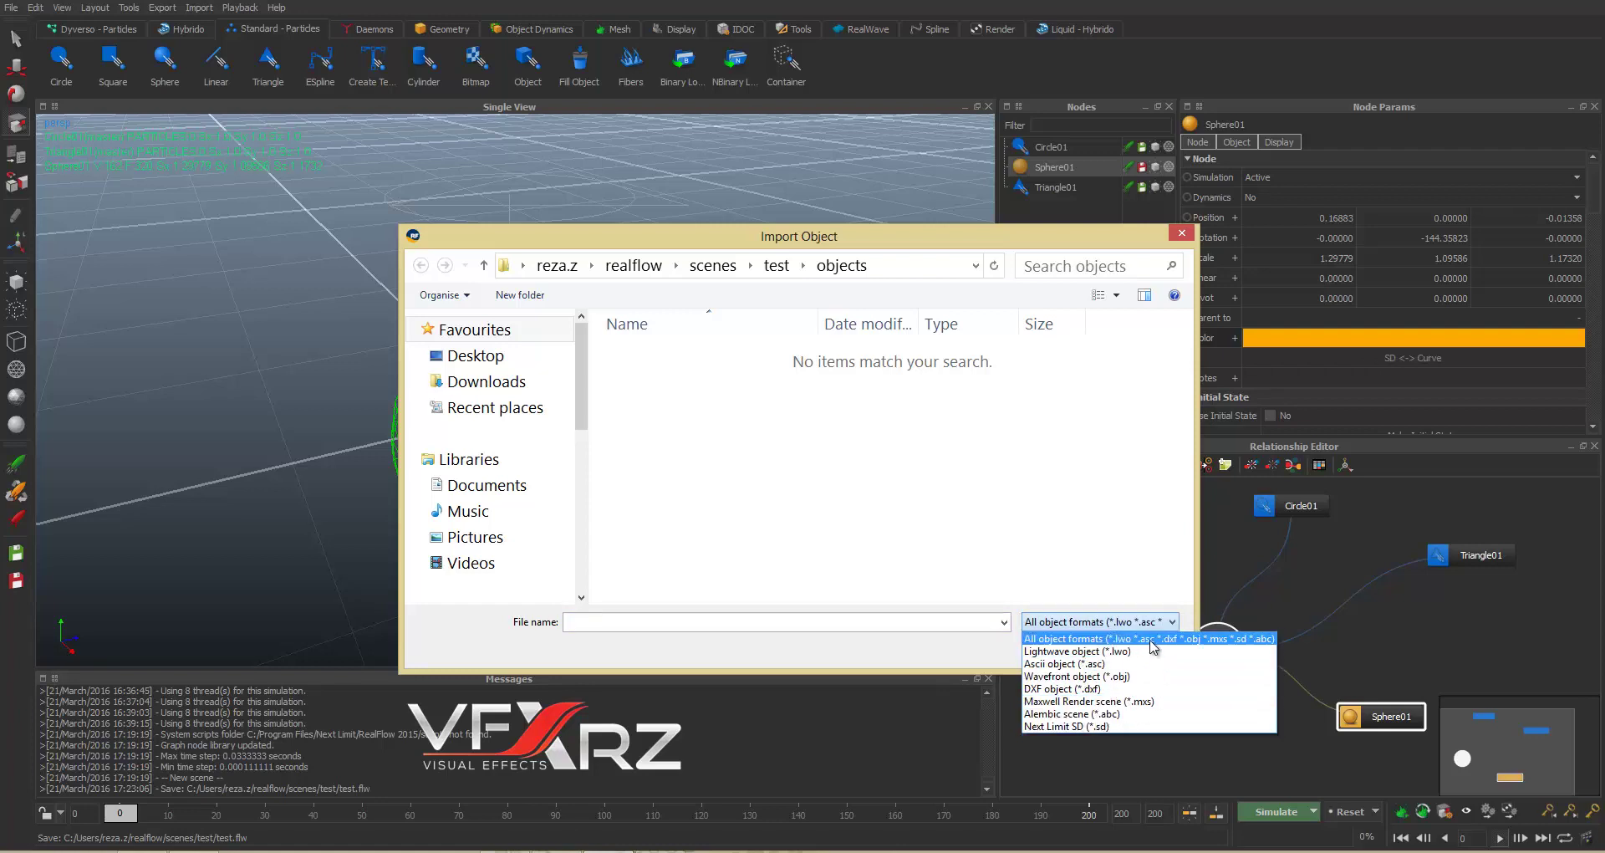
{"action": "left_click", "coordinate": [972, 521]}
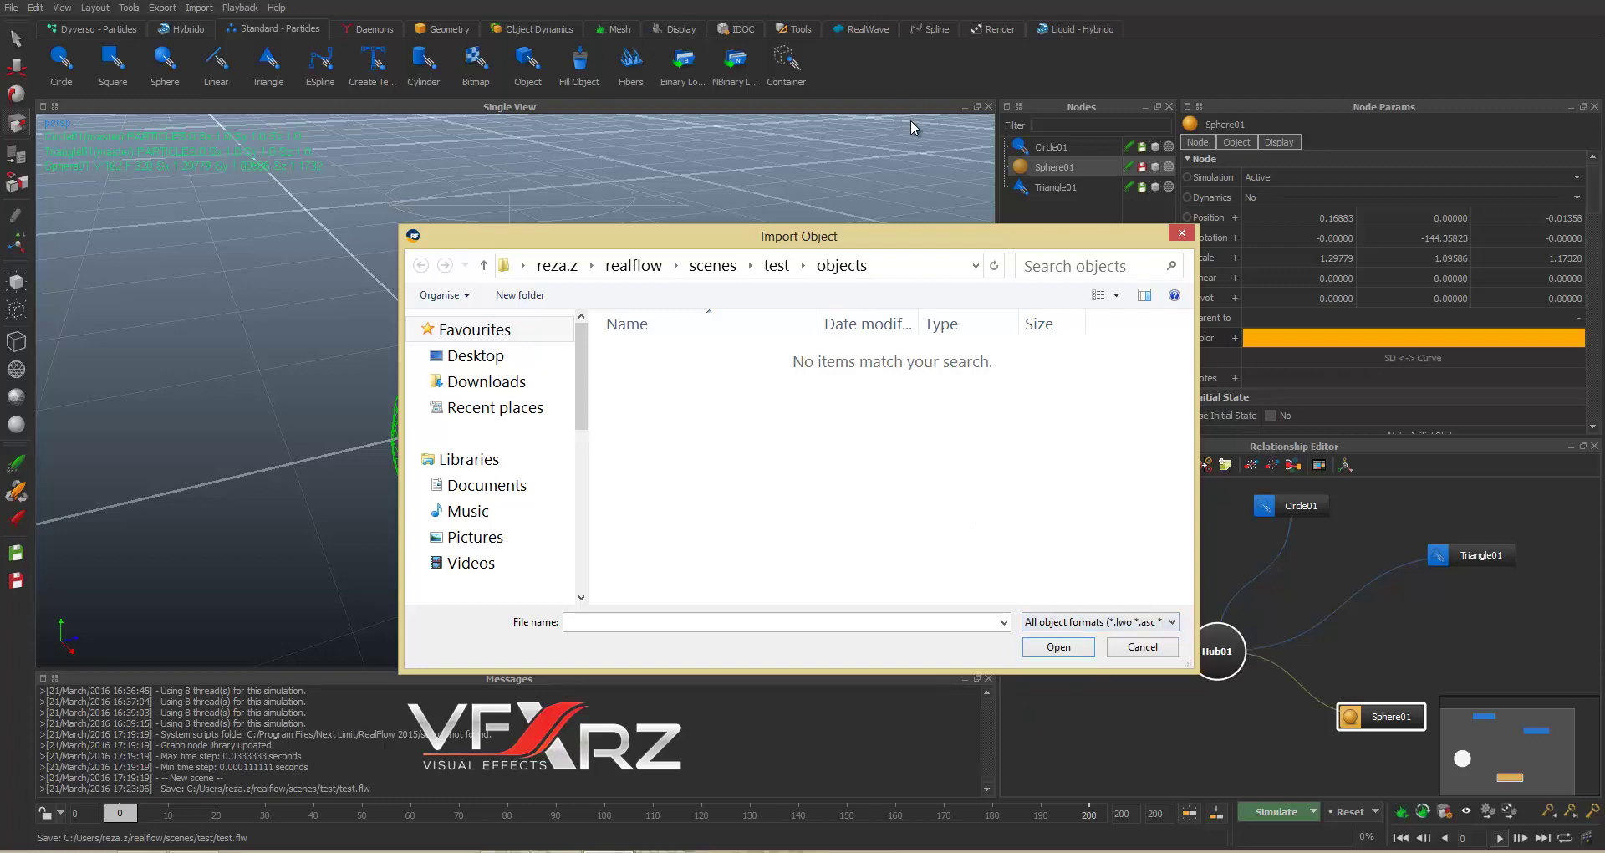
{"action": "left_click", "coordinate": [1153, 649]}
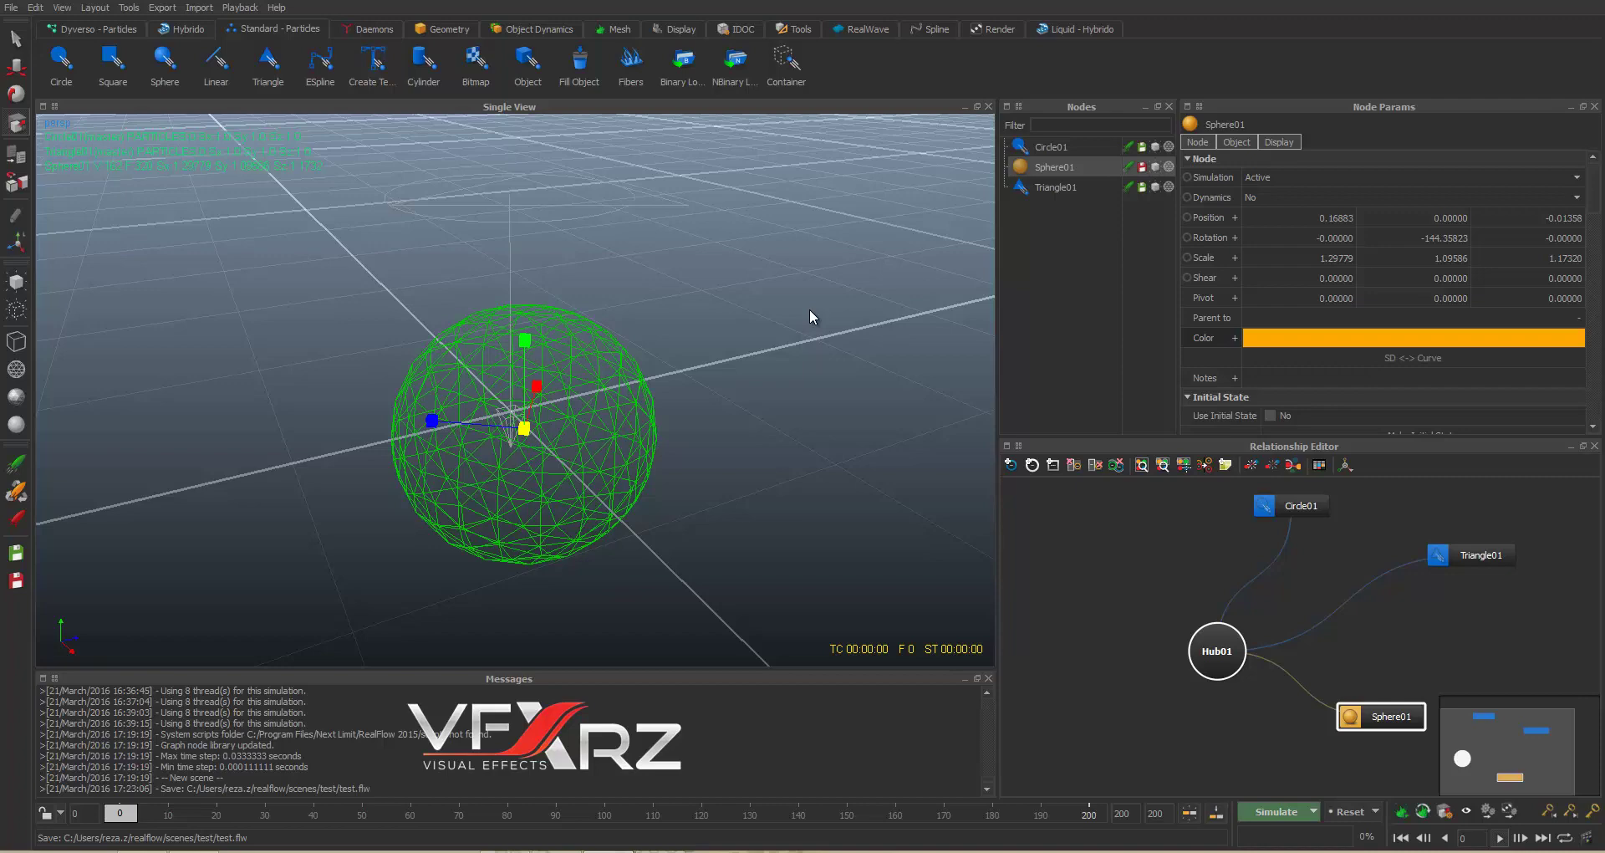
Step: Select Circle01 and review its params: height 1, Liquid particles, density 1000, viscosity 3
{"action": "left_click", "coordinate": [1117, 186]}
{"action": "left_click", "coordinate": [1083, 166]}
{"action": "left_click", "coordinate": [1076, 147]}
{"action": "left_click", "coordinate": [1076, 167]}
{"action": "left_click", "coordinate": [1076, 186]}
{"action": "left_click", "coordinate": [1075, 147]}
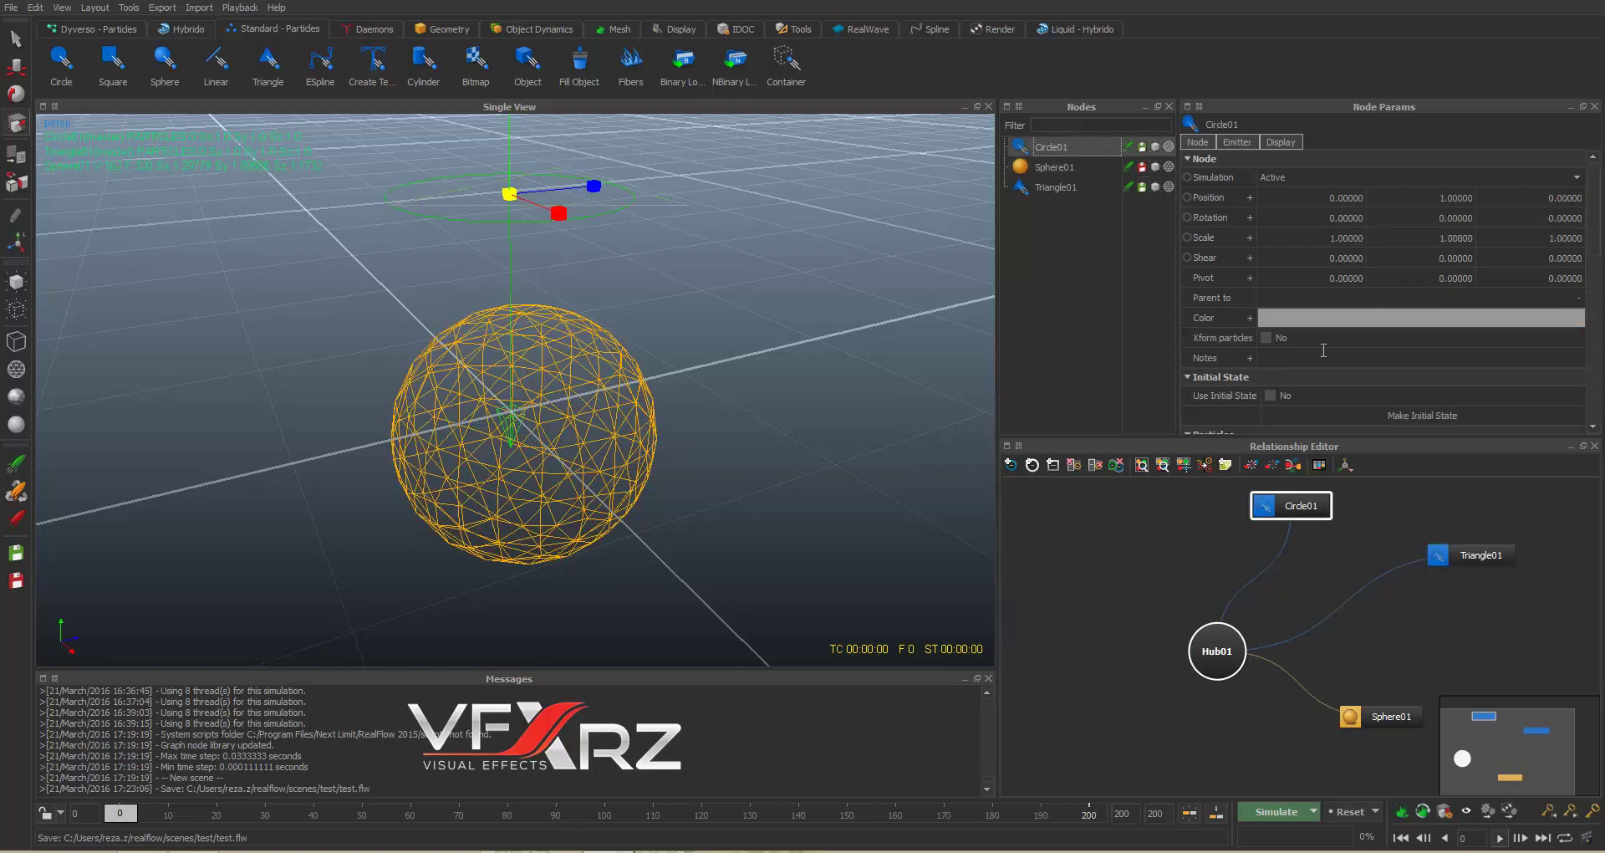
{"action": "scroll", "coordinate": [1319, 334], "scroll_direction": "down", "scroll_amount": 5}
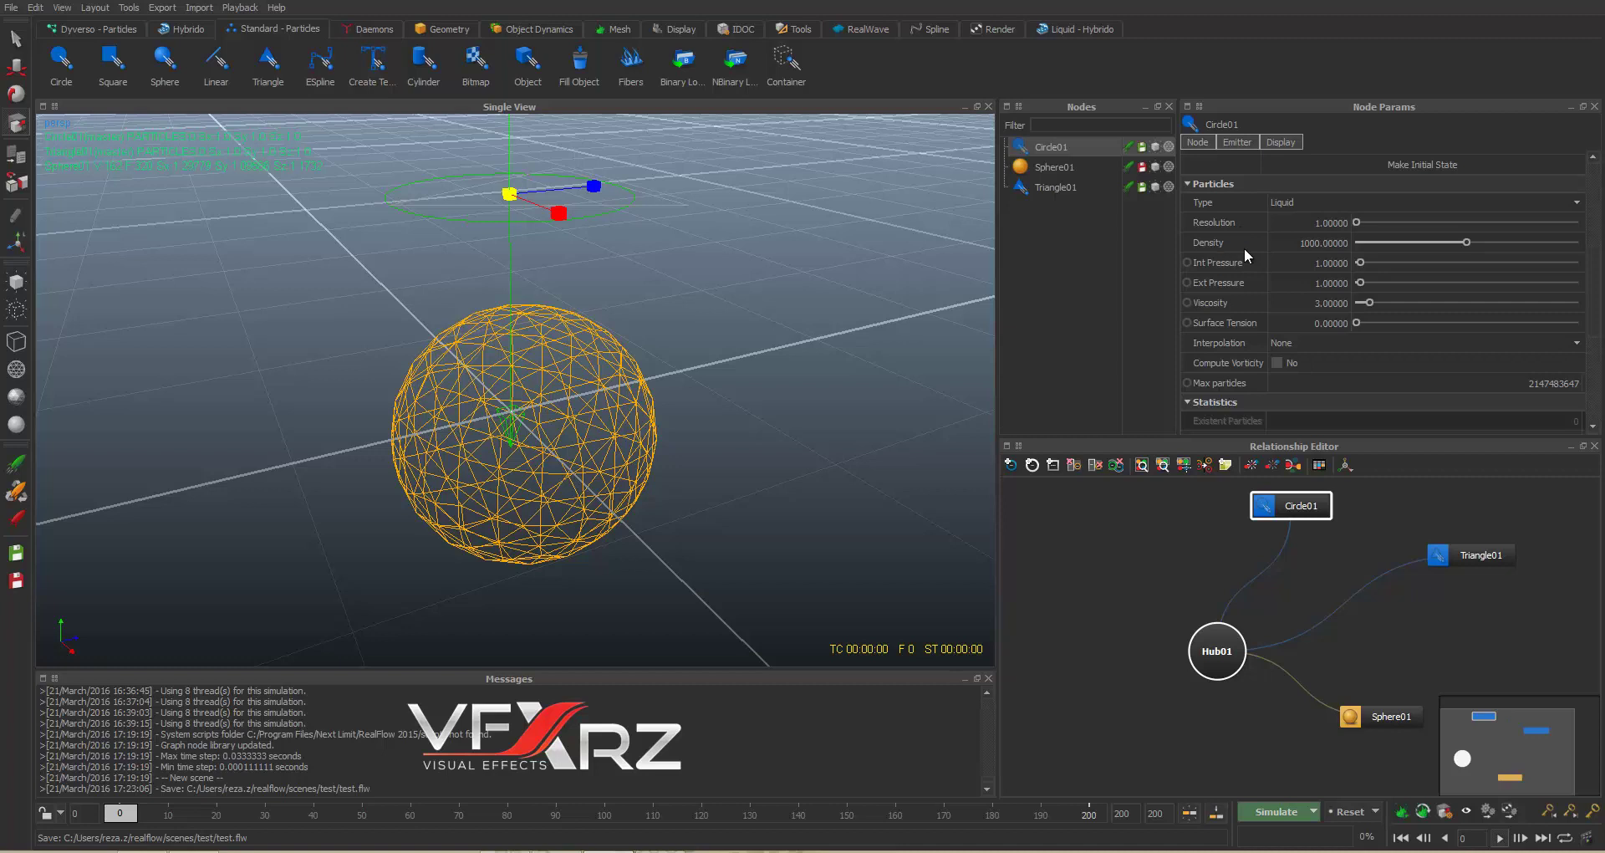
{"action": "scroll", "coordinate": [1303, 376], "scroll_direction": "down", "scroll_amount": 2}
{"action": "scroll", "coordinate": [1297, 385], "scroll_direction": "up", "scroll_amount": 7}
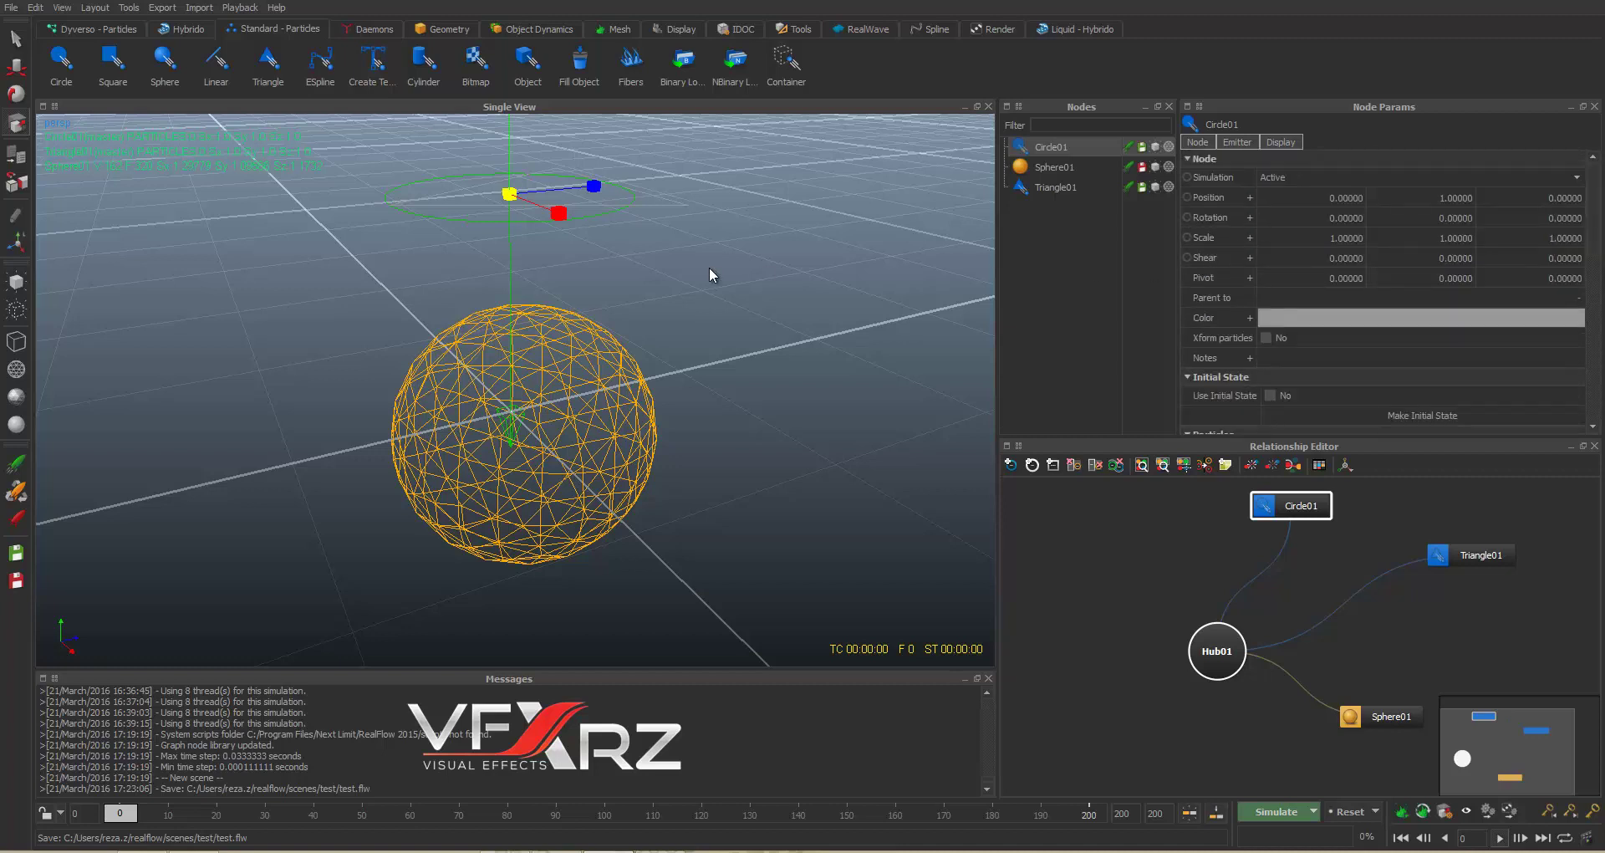
Step: Inspect Sphere01's position, -144.36° Y rotation and 1.30/1.10/1.17 scale, then deselect it
{"action": "left_click", "coordinate": [1054, 167]}
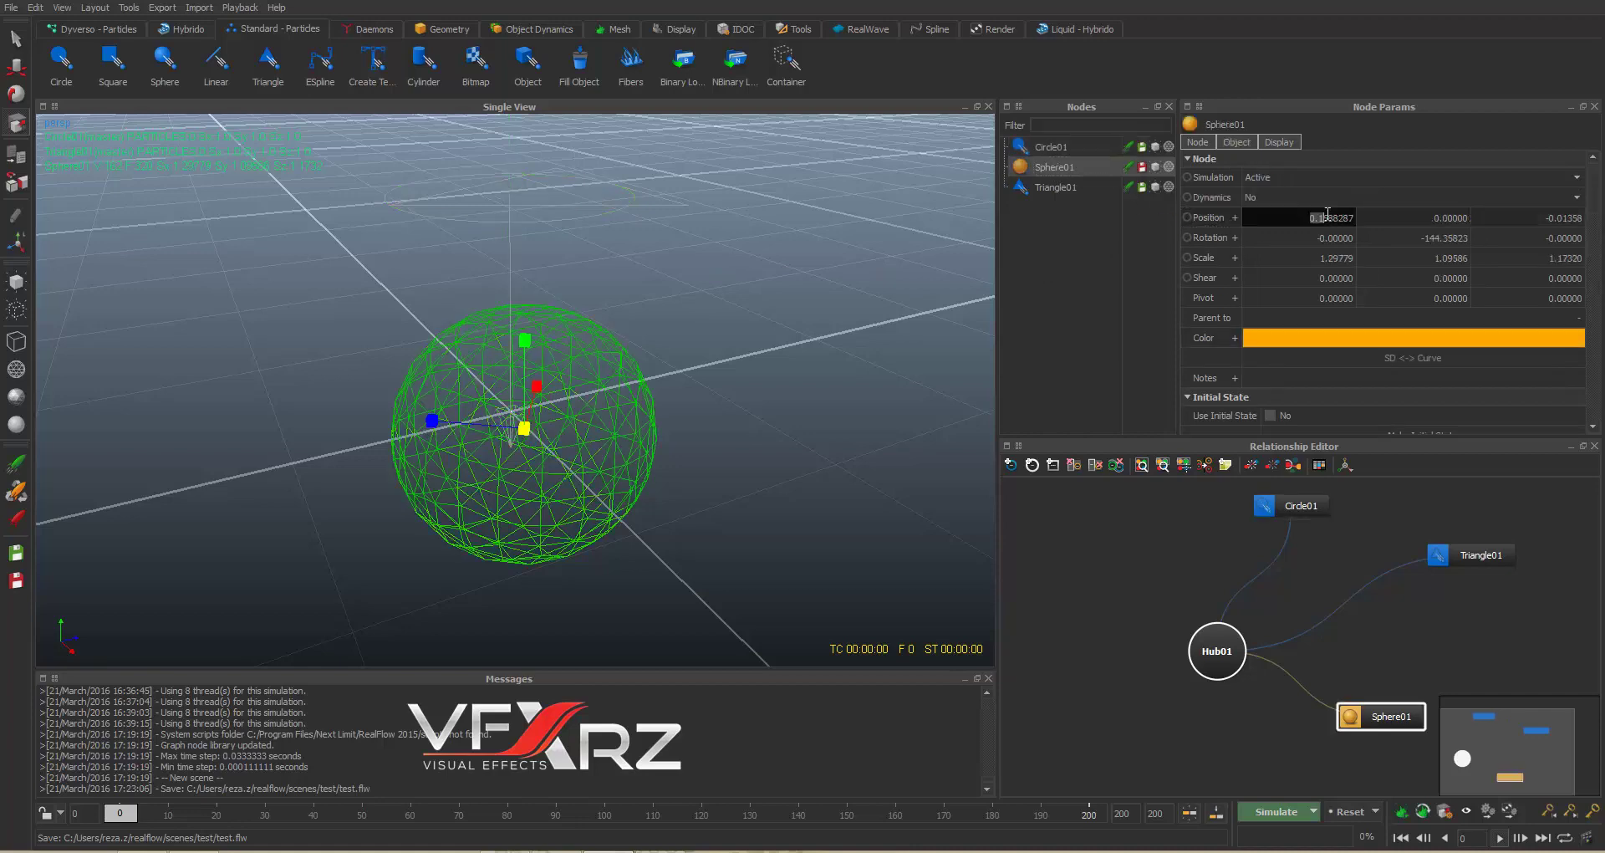
{"action": "double_click", "coordinate": [1412, 217]}
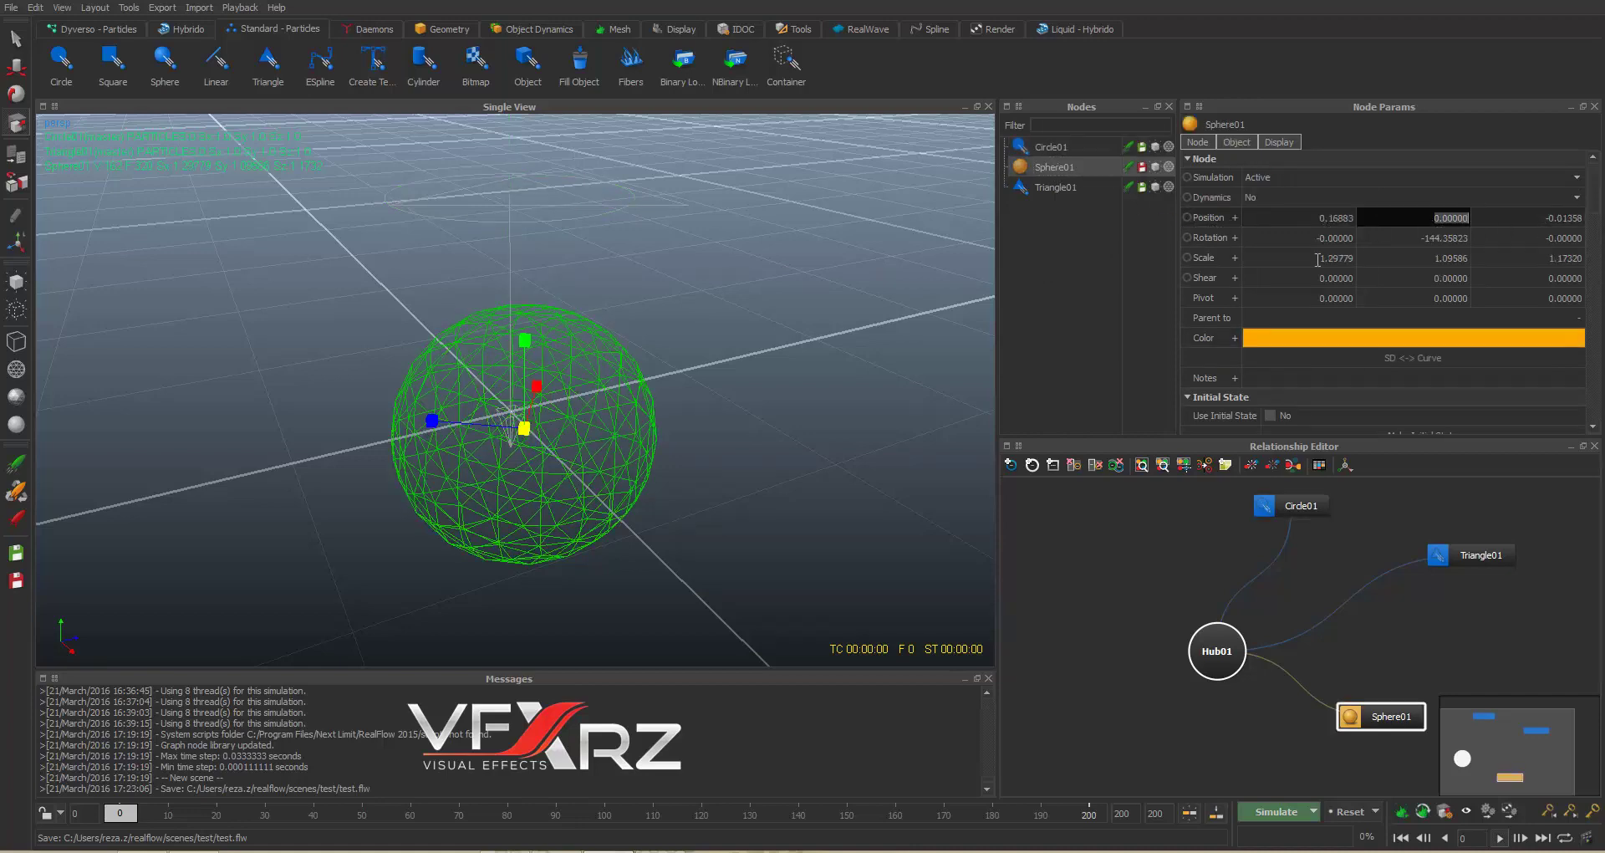
{"action": "key", "text": "Tab"}
{"action": "key", "text": "Tab"}
{"action": "key", "text": "Tab"}
{"action": "key", "text": "Tab"}
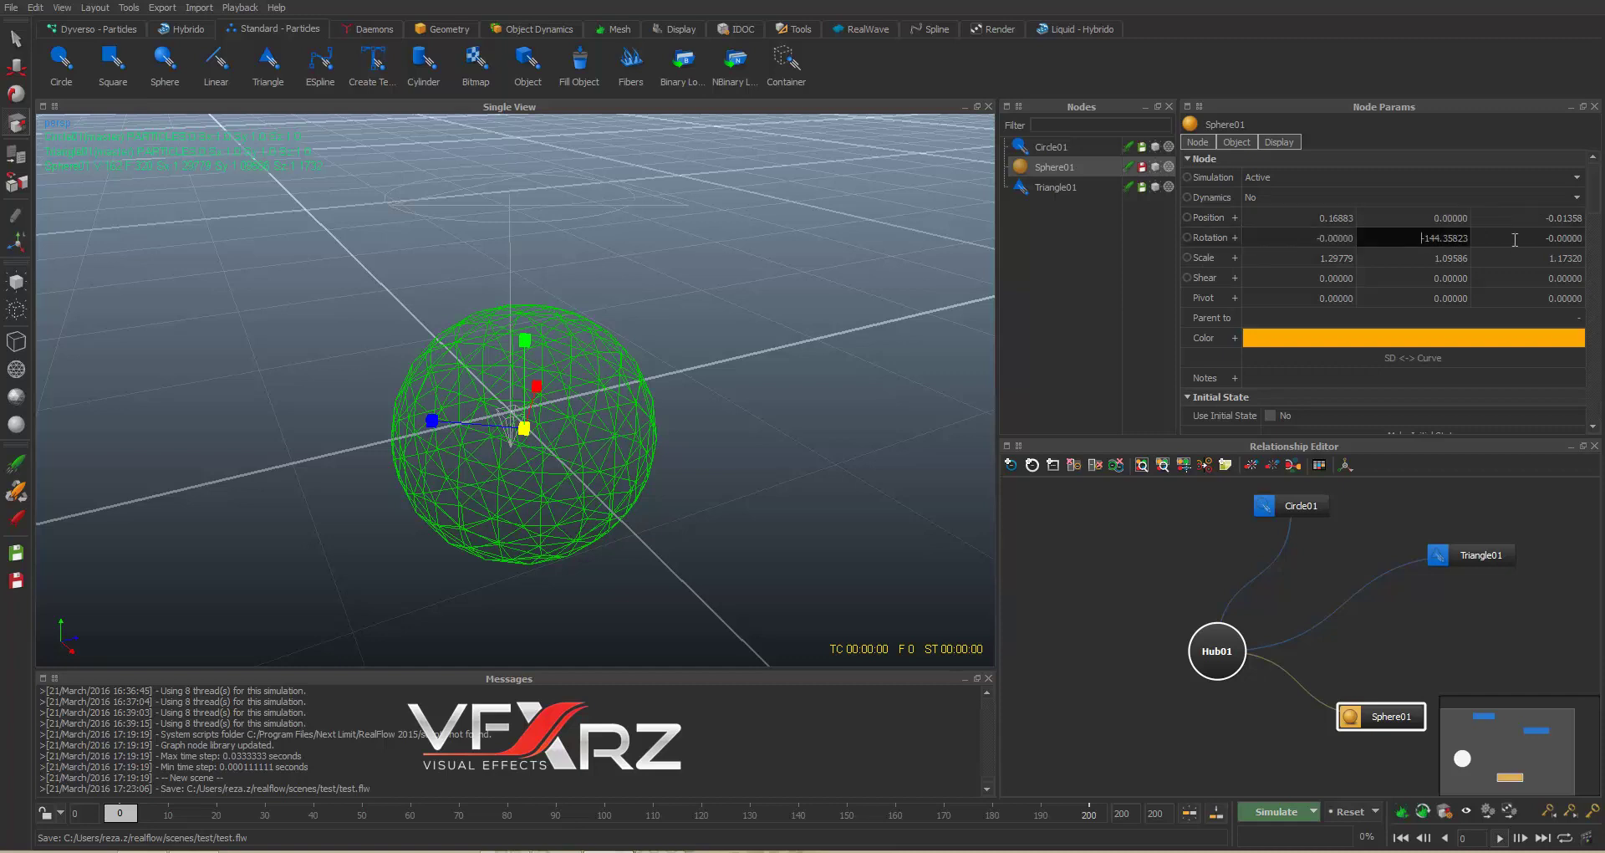
{"action": "key", "text": "Tab"}
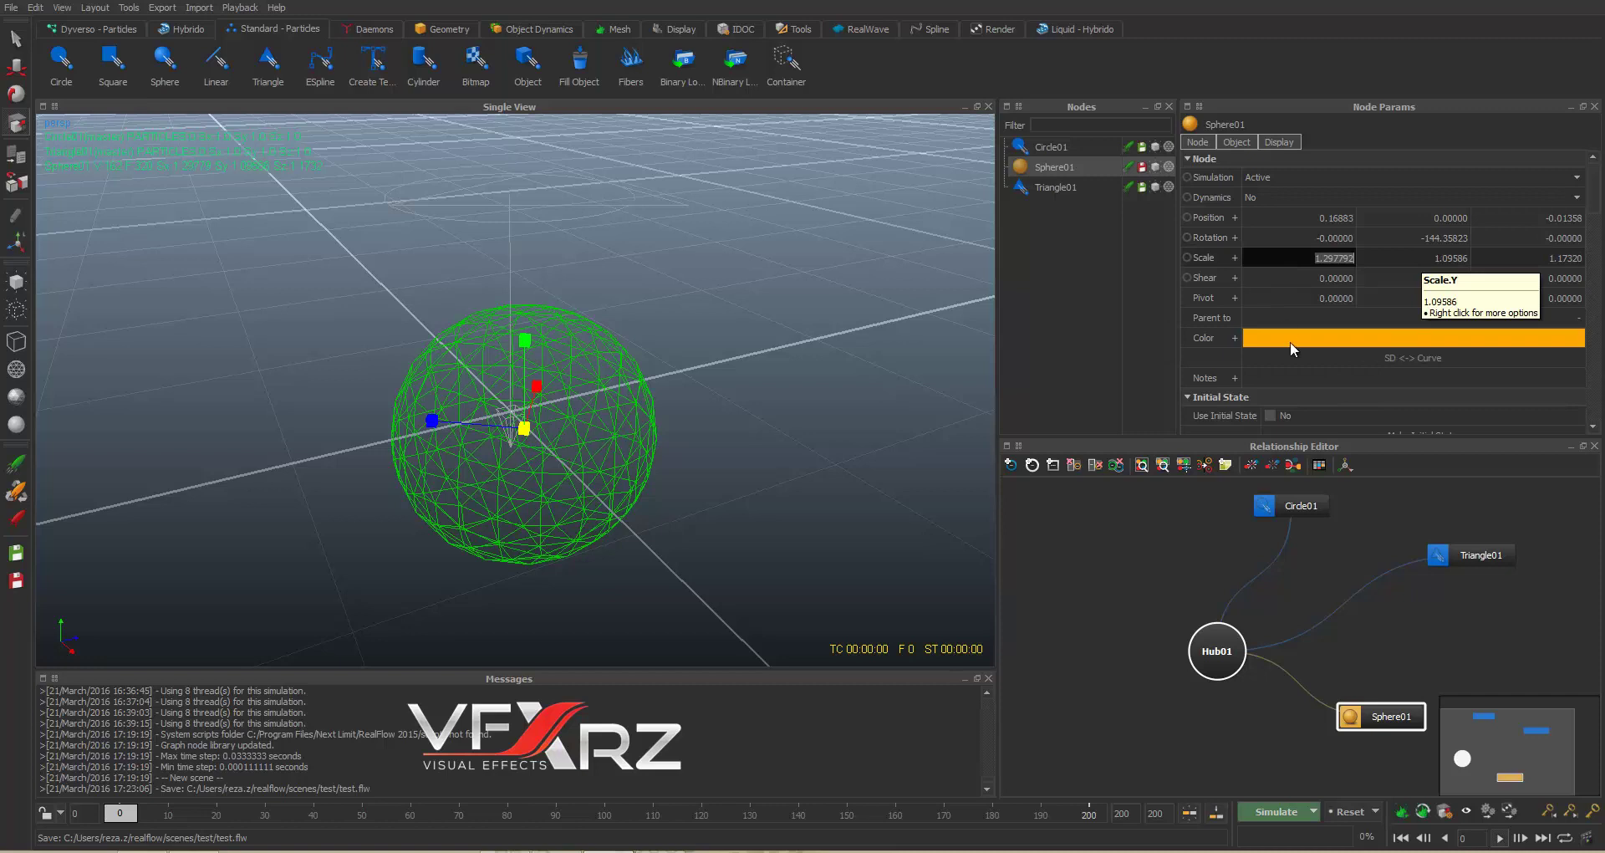
{"action": "scroll", "coordinate": [1230, 253], "scroll_direction": "down", "scroll_amount": 5}
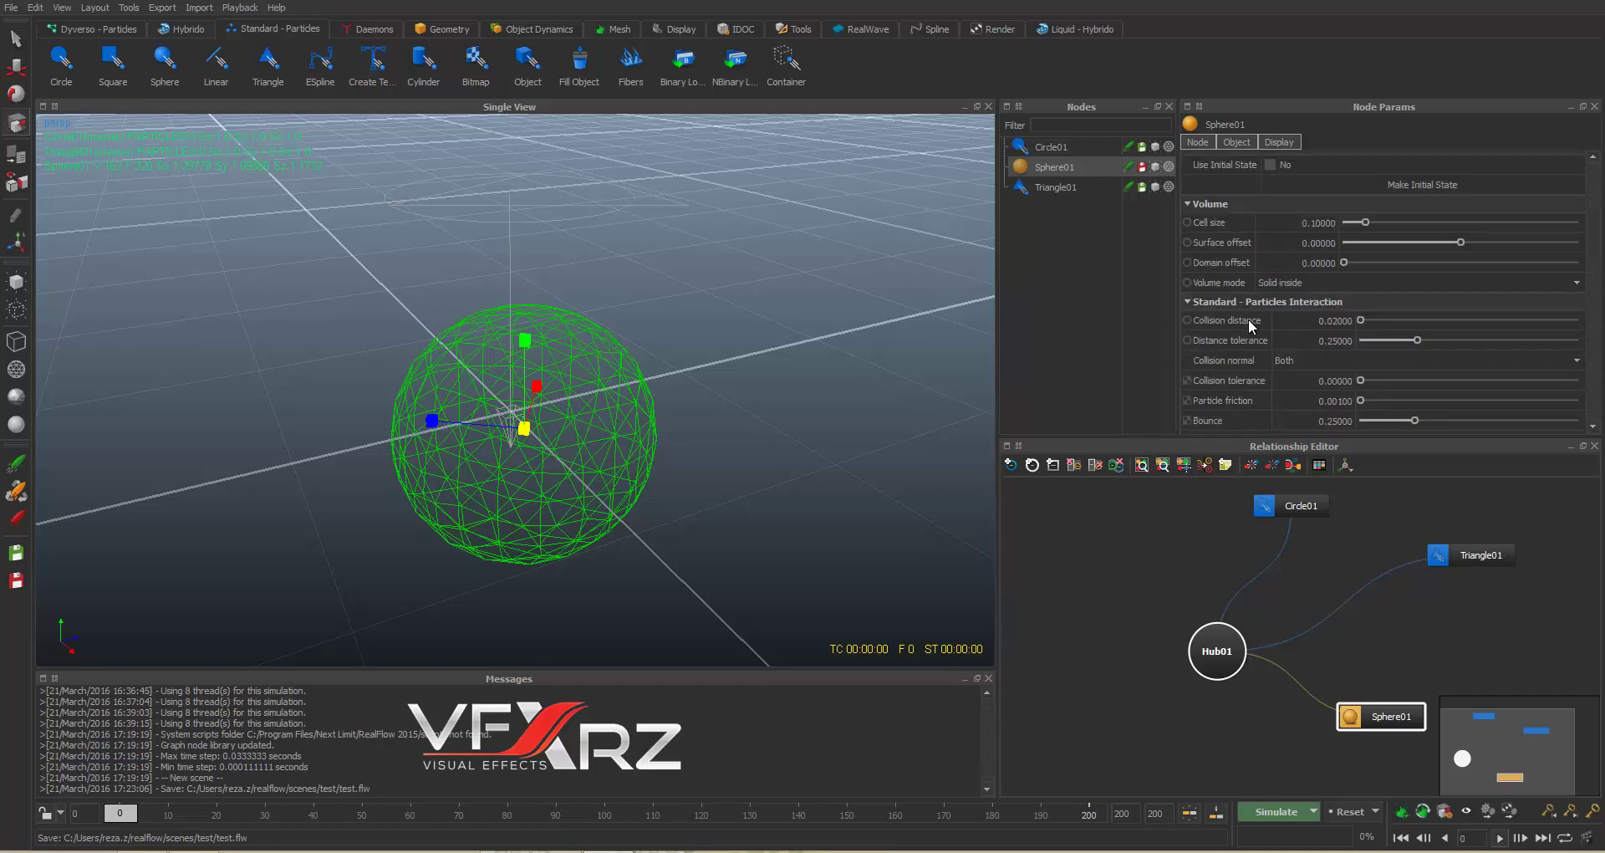
{"action": "scroll", "coordinate": [1251, 330], "scroll_direction": "down", "scroll_amount": 4}
{"action": "left_click", "coordinate": [1083, 201]}
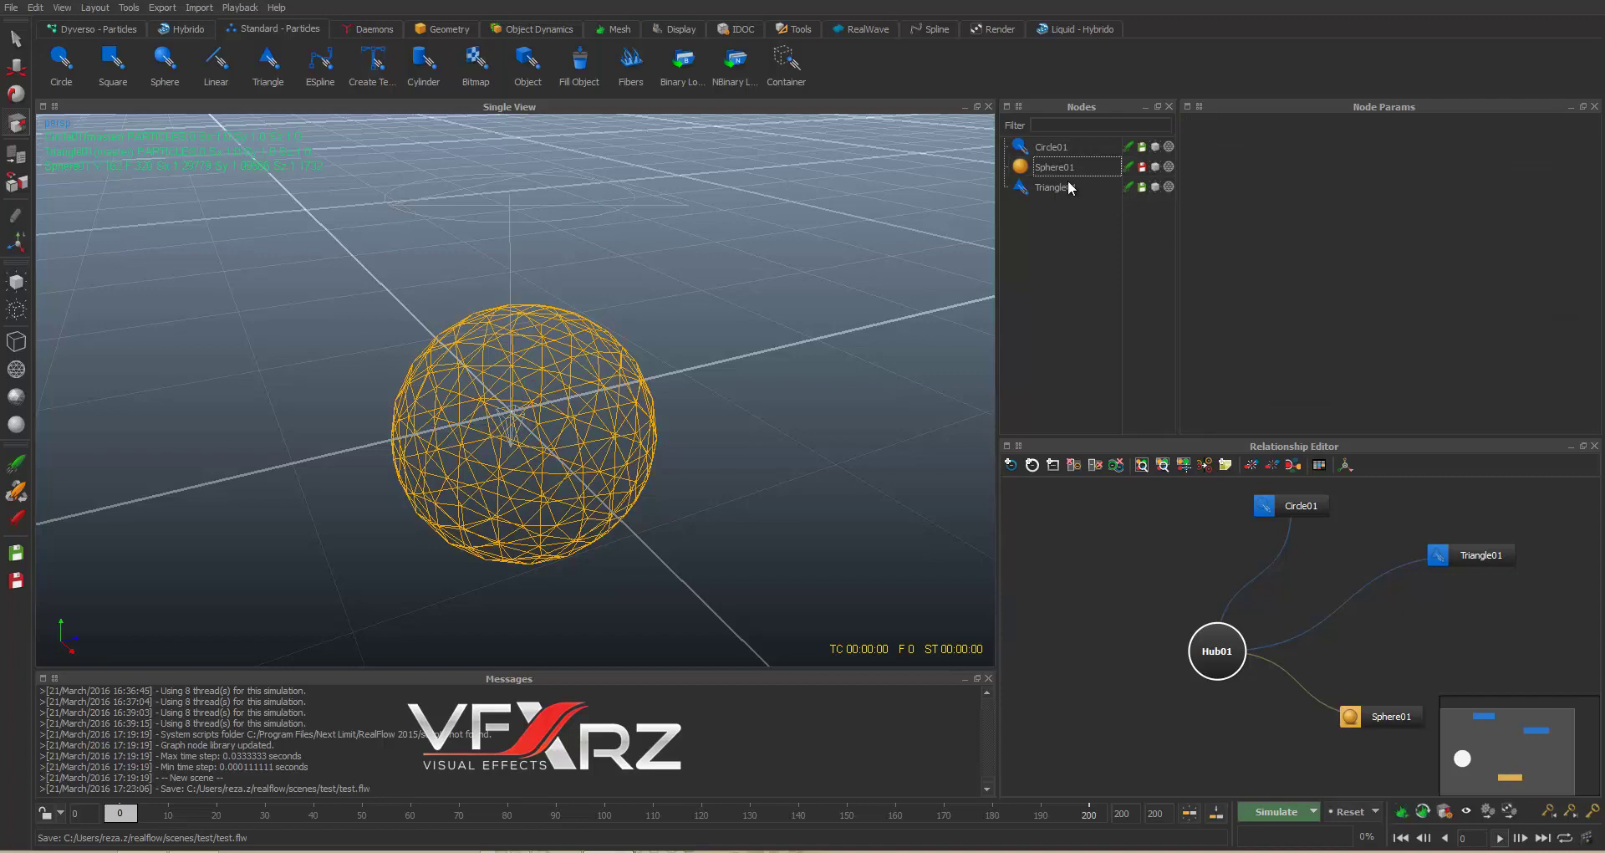
{"action": "left_click", "coordinate": [1055, 188]}
{"action": "scroll", "coordinate": [1379, 326], "scroll_direction": "down", "scroll_amount": 10}
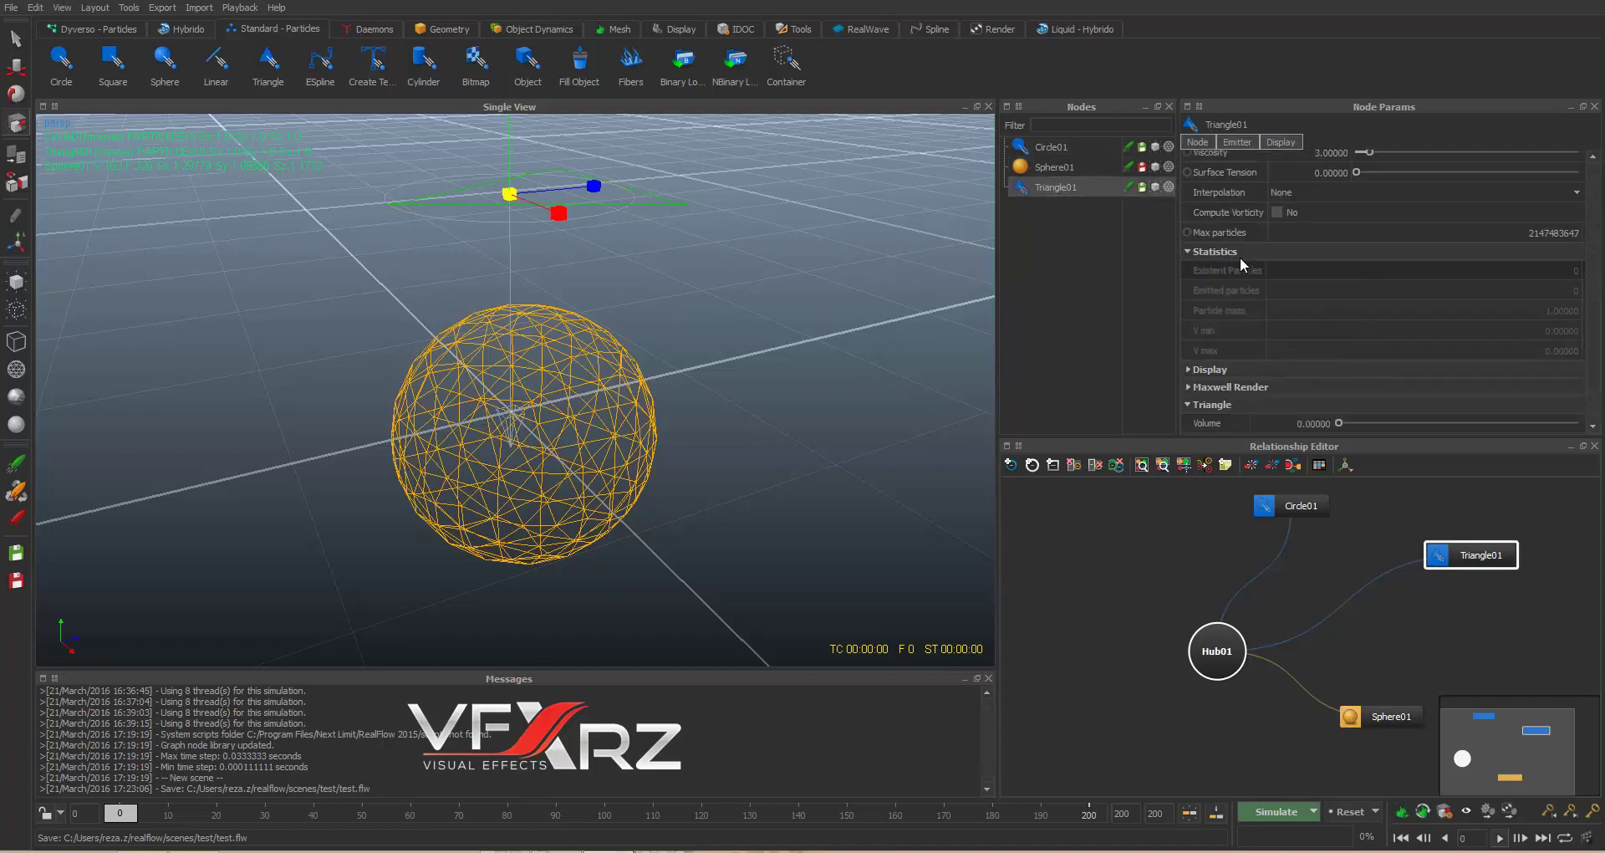
{"action": "scroll", "coordinate": [1290, 296], "scroll_direction": "up", "scroll_amount": 5}
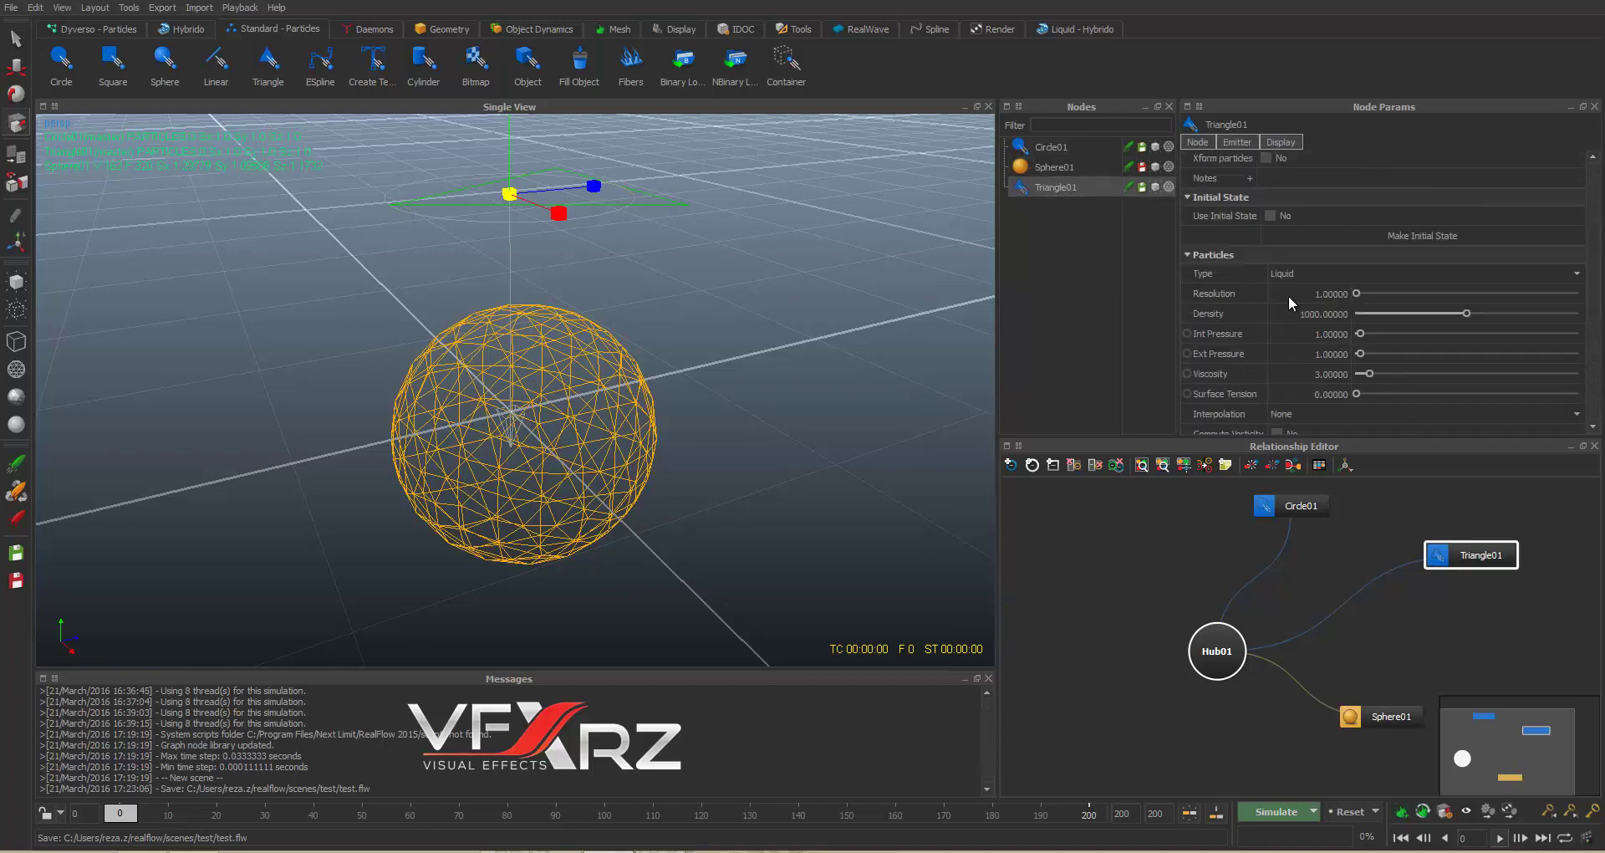
{"action": "left_click", "coordinate": [1067, 197]}
{"action": "left_click", "coordinate": [1069, 152]}
{"action": "left_click", "coordinate": [1081, 222]}
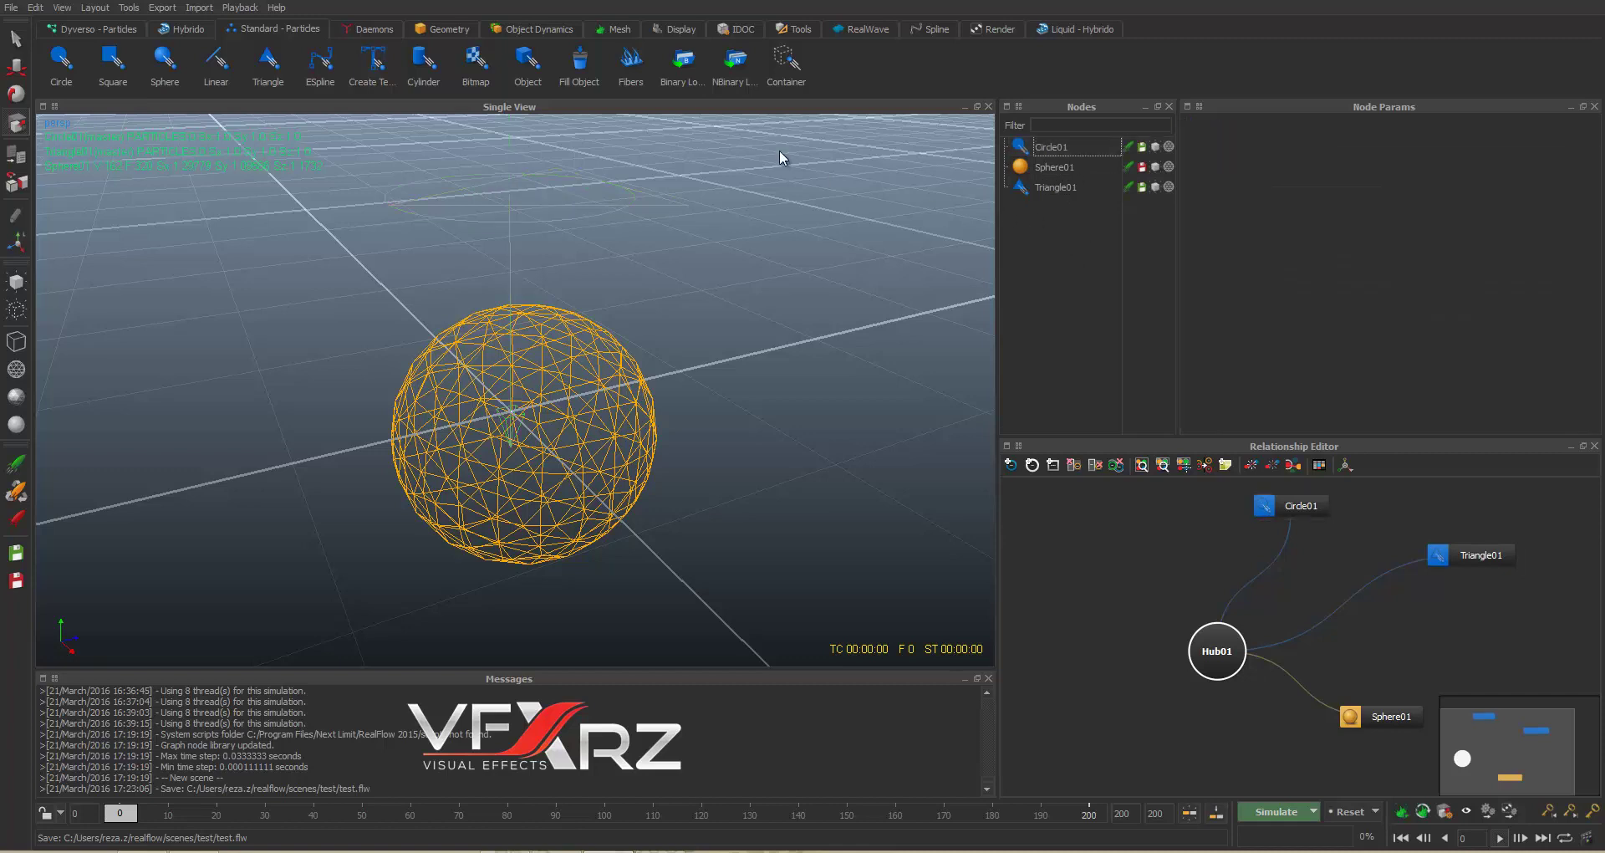